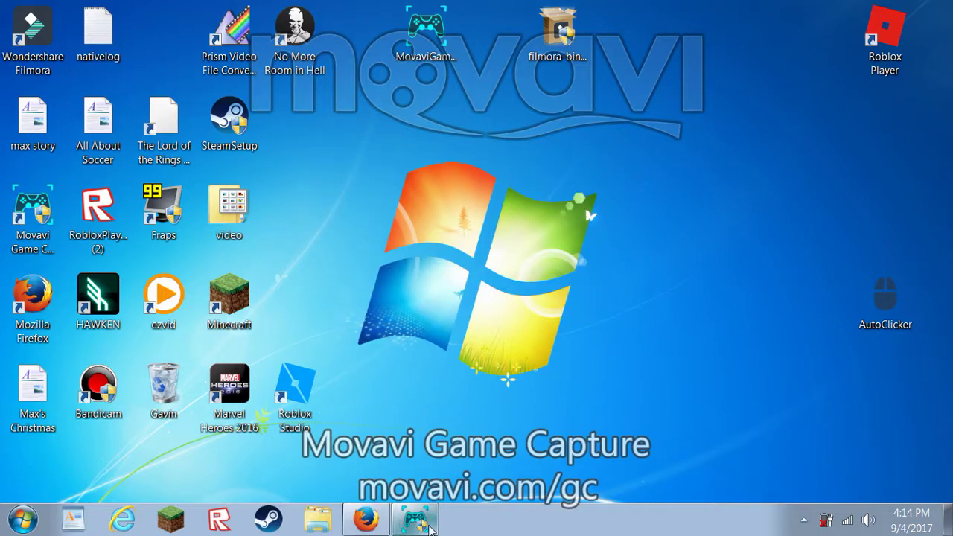
Step: Minimize the Movavi screen recorder and bring the Firefox Yahoo Search window forward
click(414, 519)
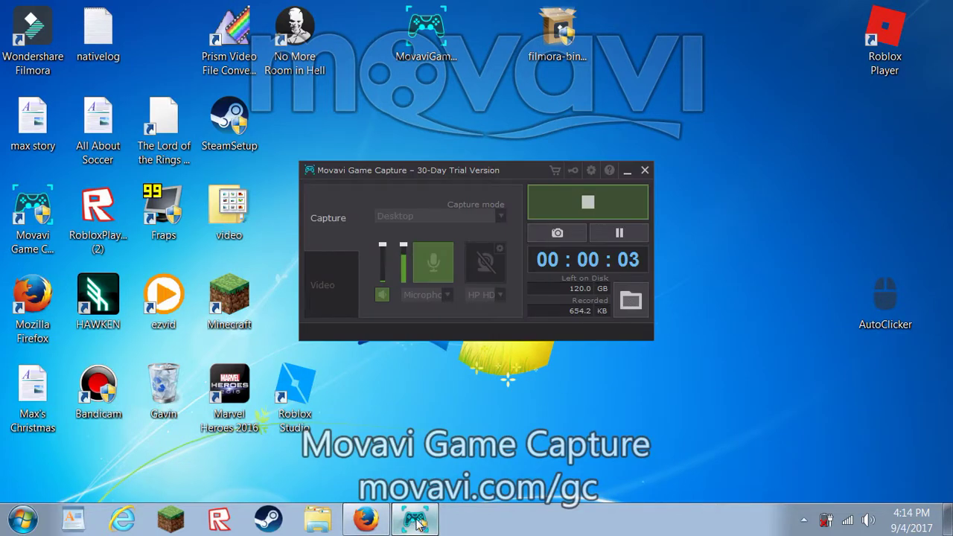
click(417, 524)
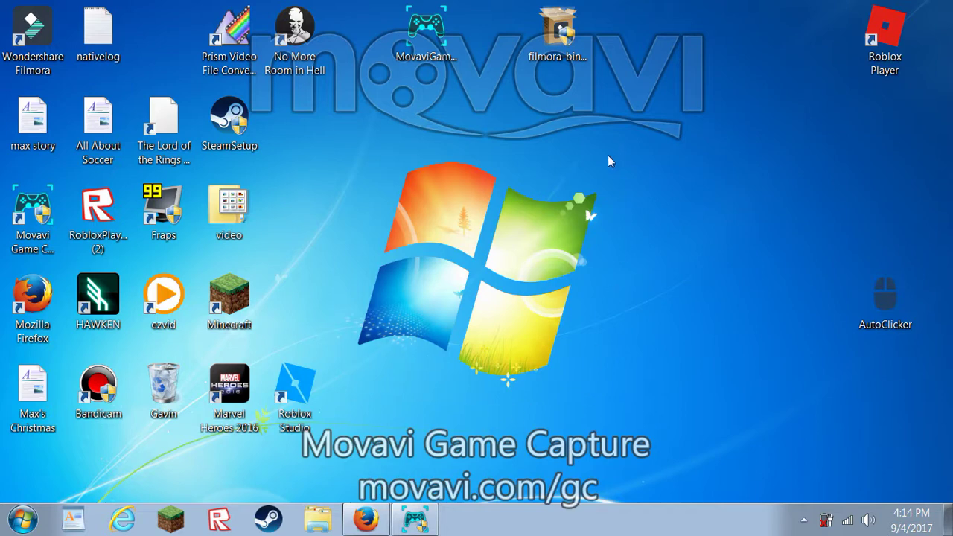
click(365, 527)
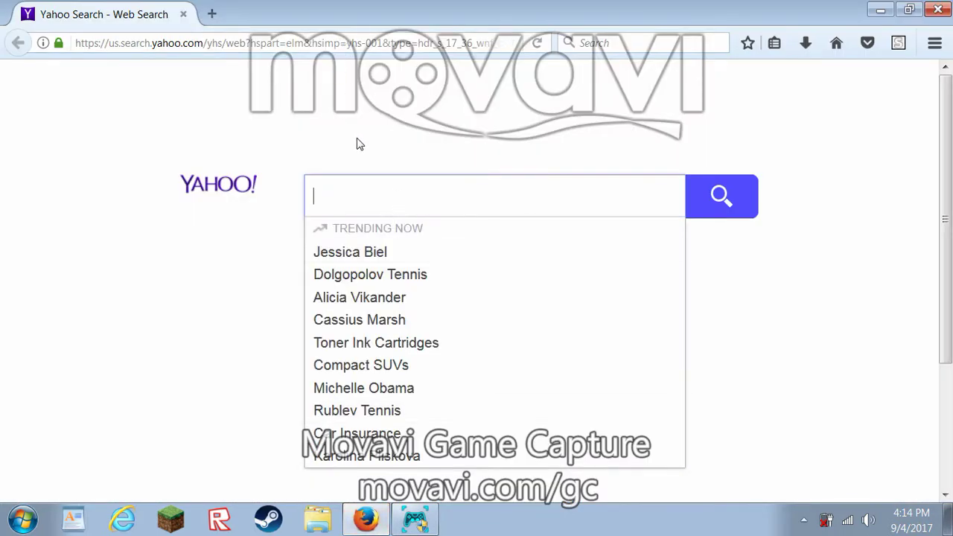
Step: Search Yahoo for 'clipmaker 3' and close the 403 tab the Panzoid result opened
text(clip)
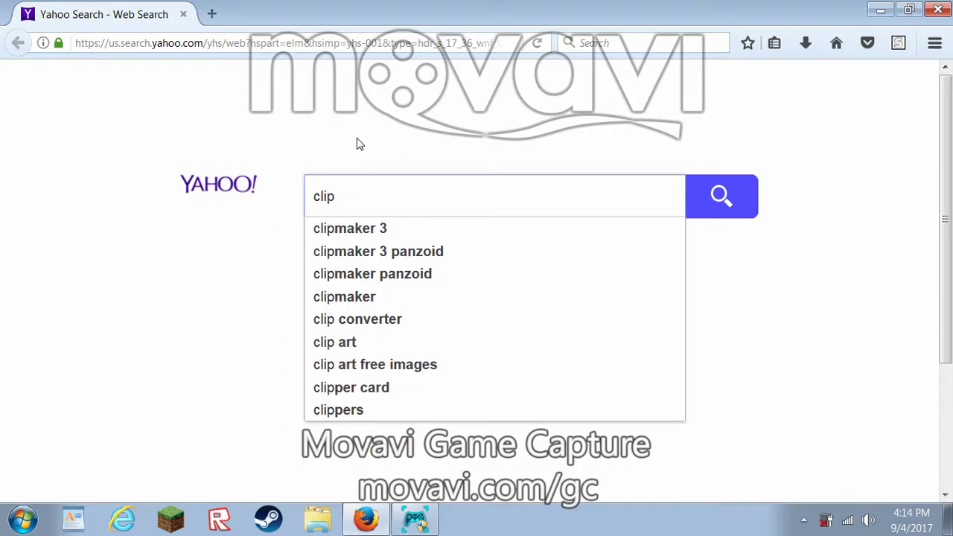
text(maker )
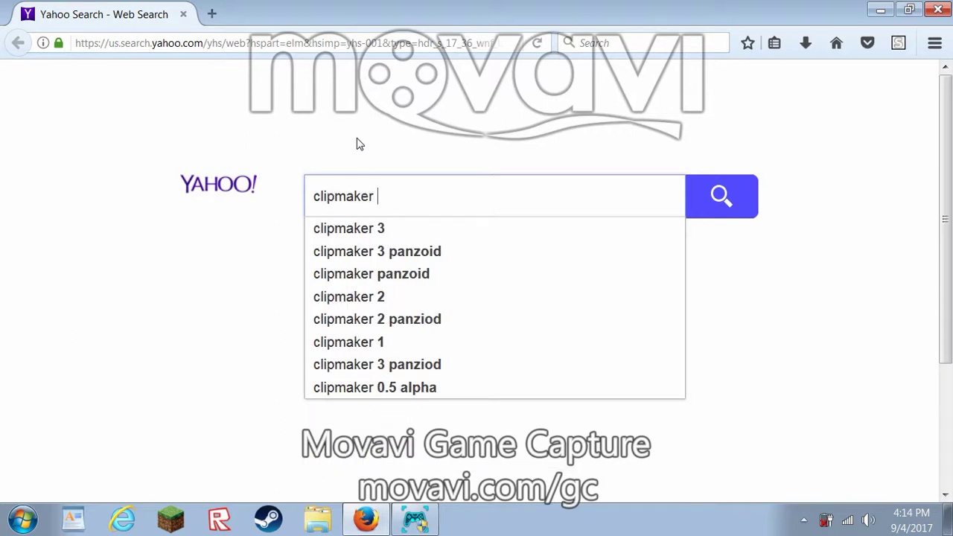
text(3)
key(Return)
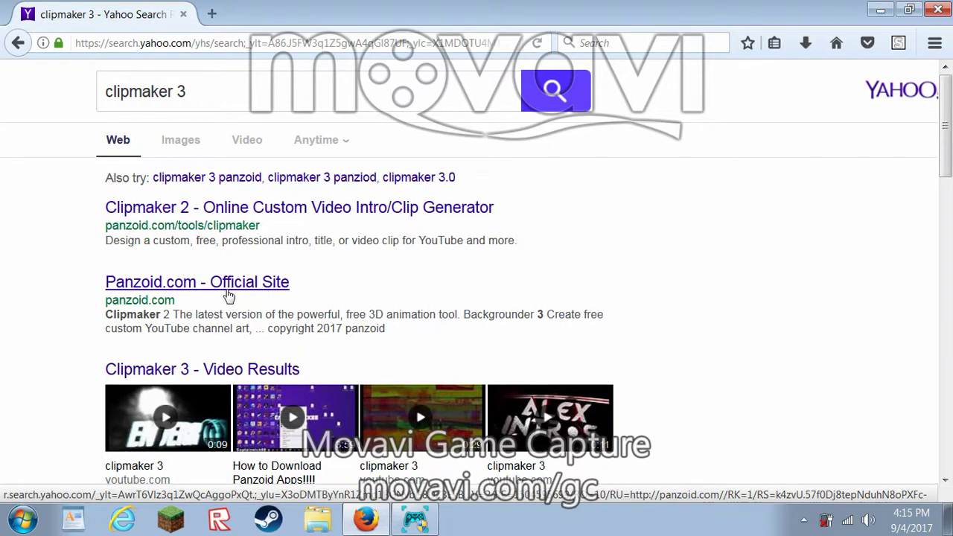
click(200, 288)
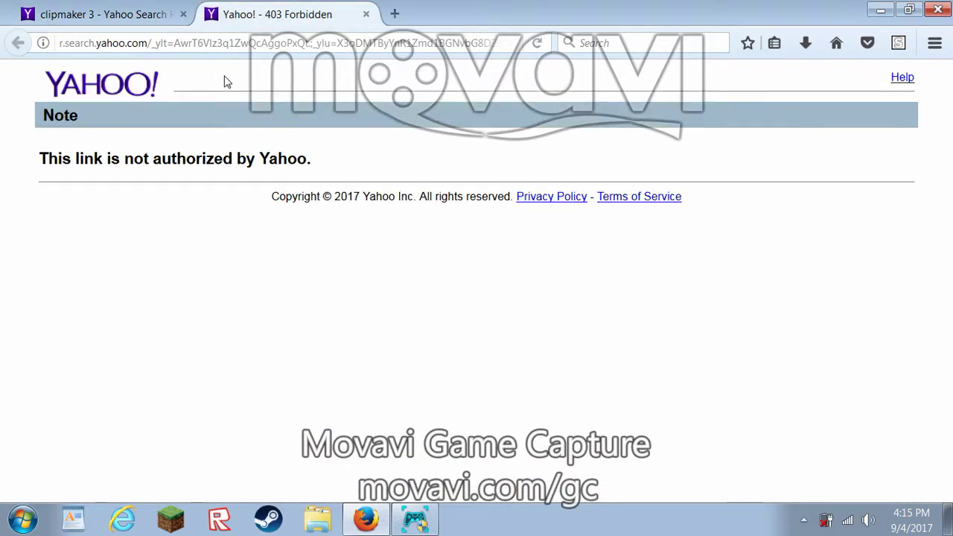
click(366, 14)
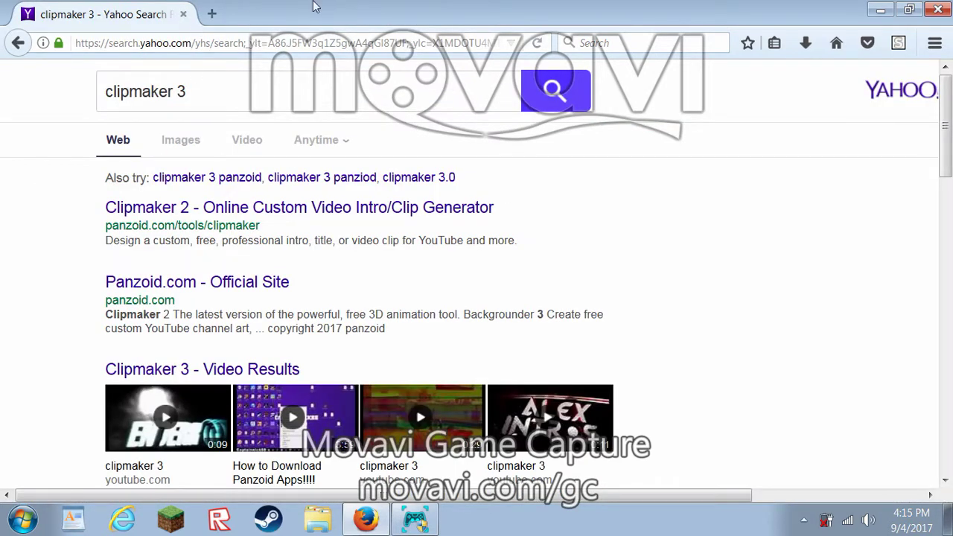
Step: Go to panzoid.com from the address bar
click(328, 43)
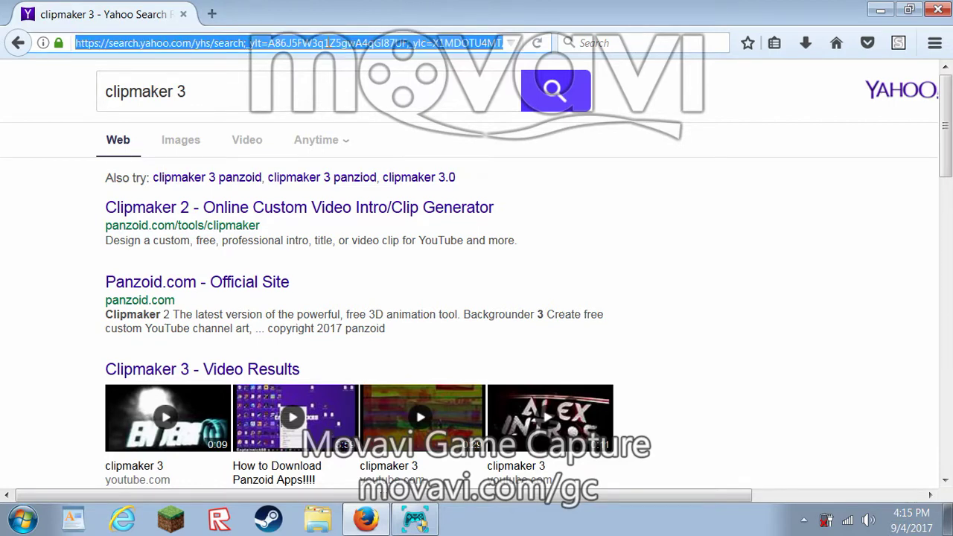
text(panzoi)
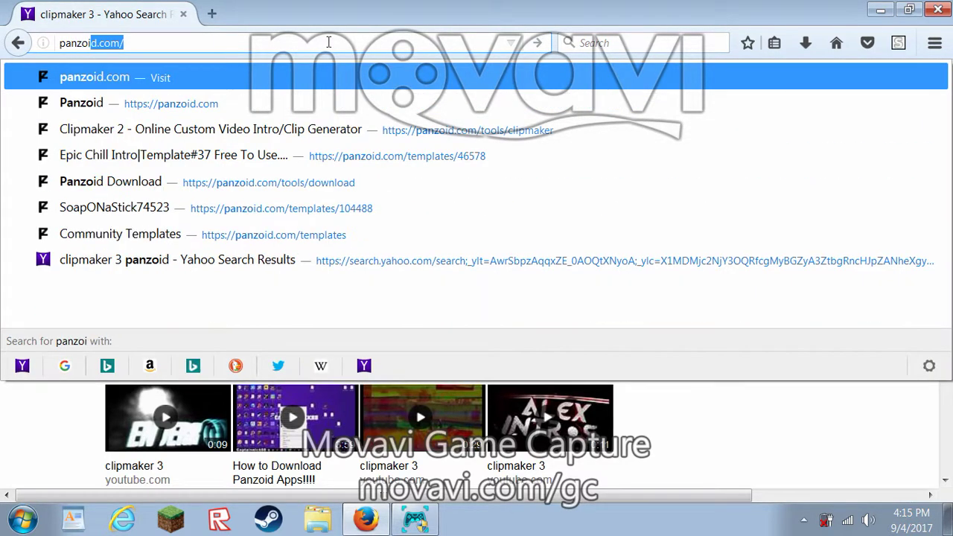
text(d.com)
key(Return)
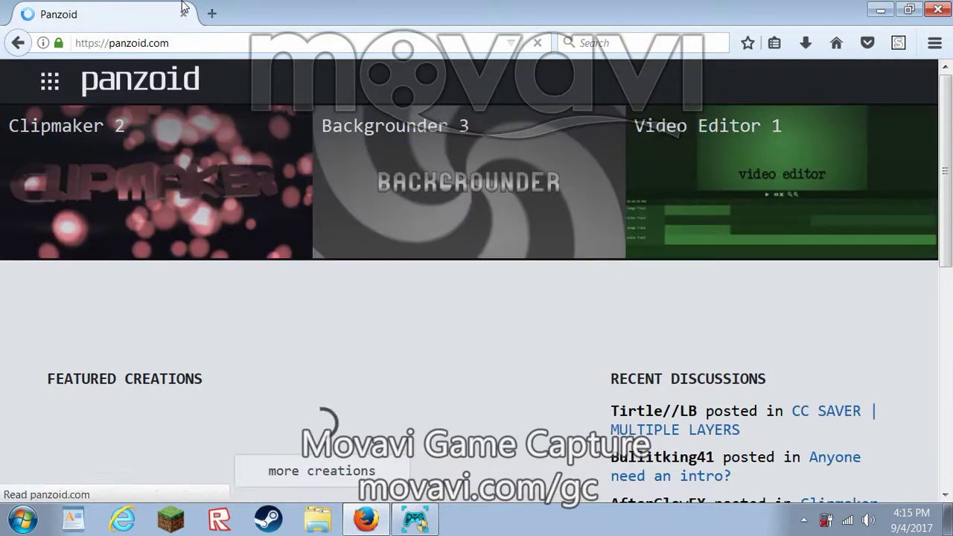
Step: Scroll the featured creations and open the Intro Template#23 page
scroll(246, 294, down, 2)
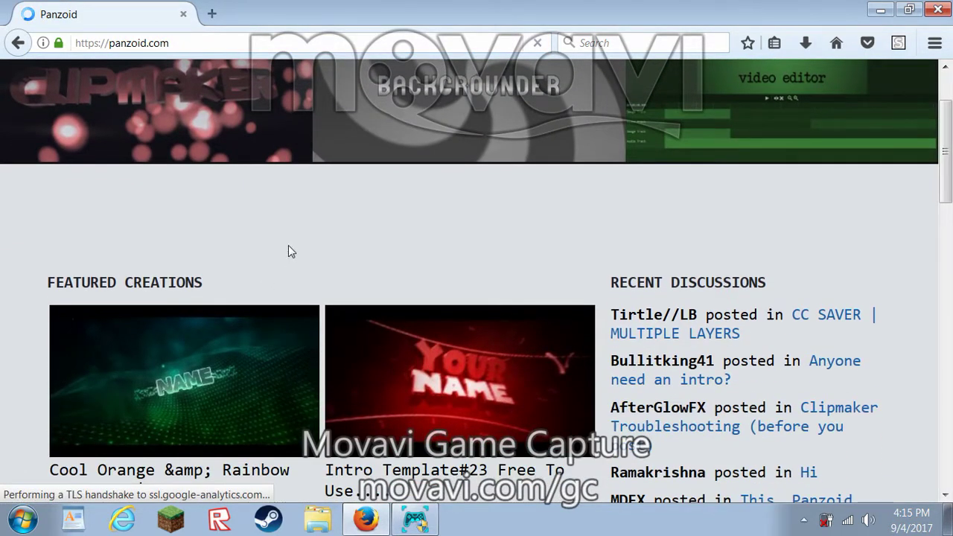
scroll(290, 251, down, 2)
scroll(415, 308, down, 5)
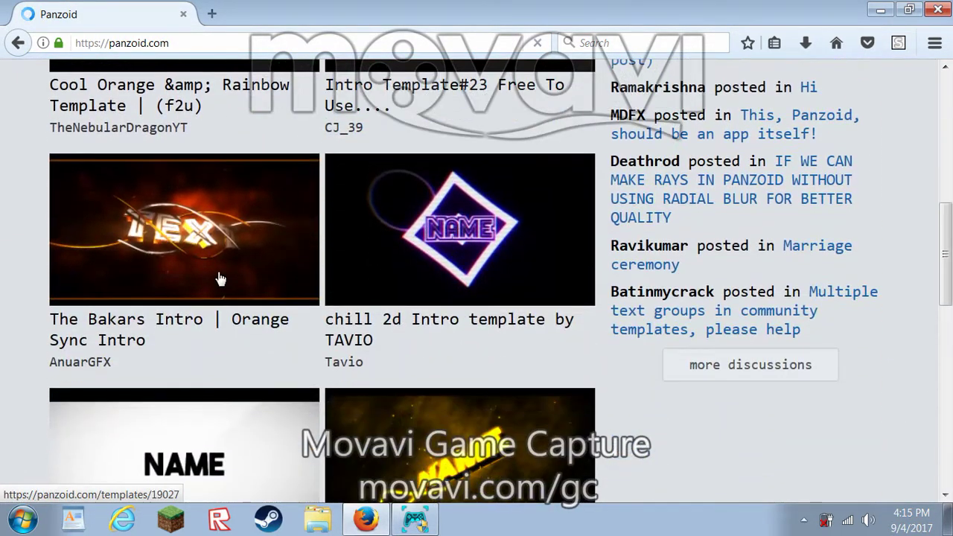
scroll(425, 310, down, 2)
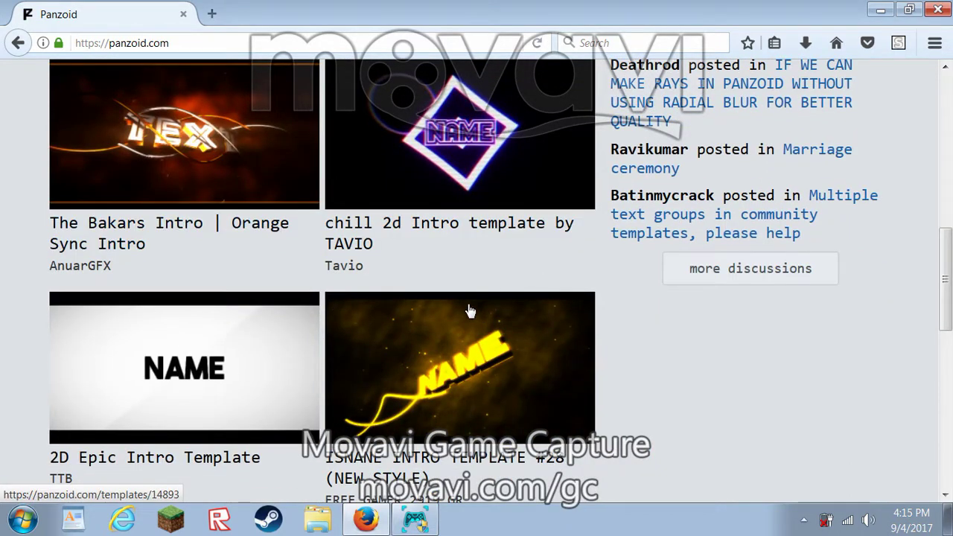
scroll(470, 311, up, 3)
scroll(240, 315, up, 2)
click(512, 184)
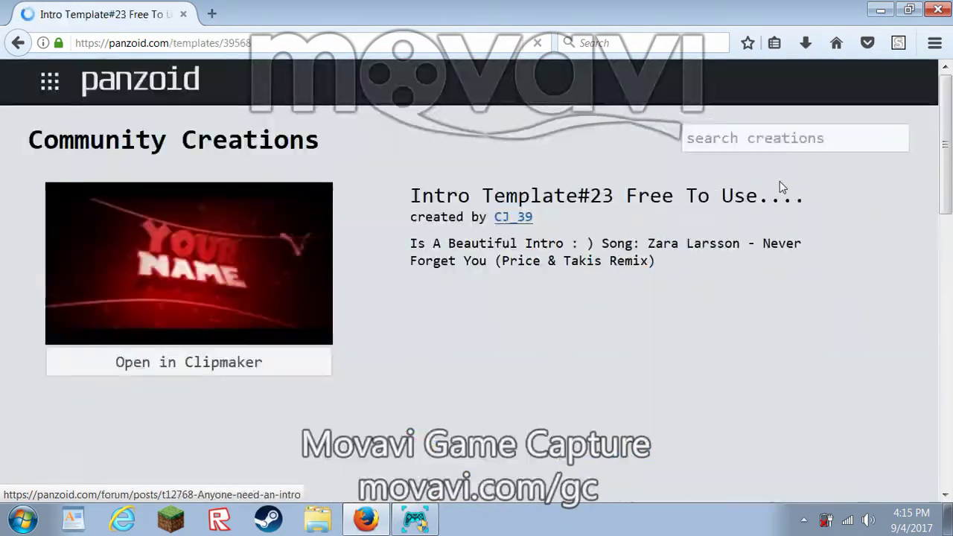
Step: Open the template in Clipmaker and orbit the 3D YOUR NAME preview
click(221, 363)
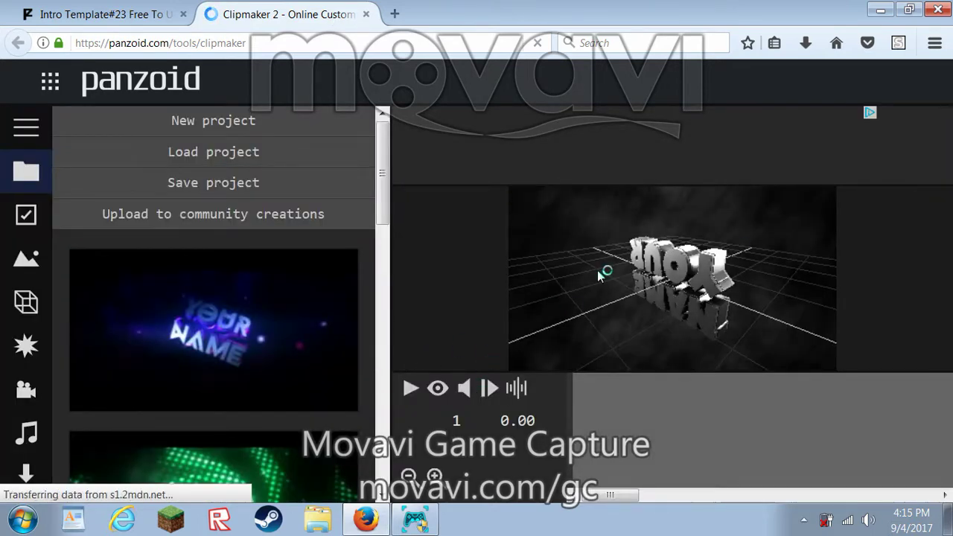
drag(597, 271, 739, 313)
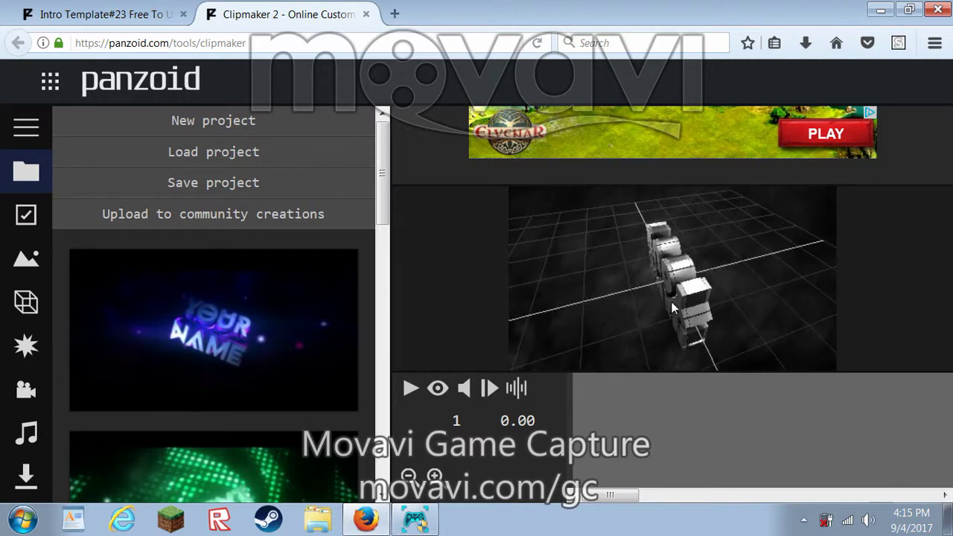
drag(671, 301, 721, 285)
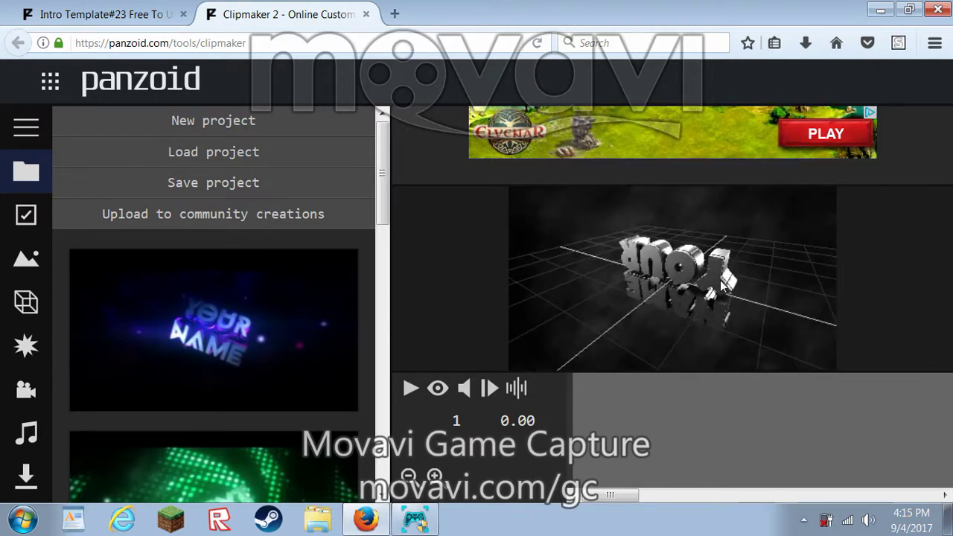
Step: Play and pause the intro preview, then rewind the timeline to frame 1
click(411, 388)
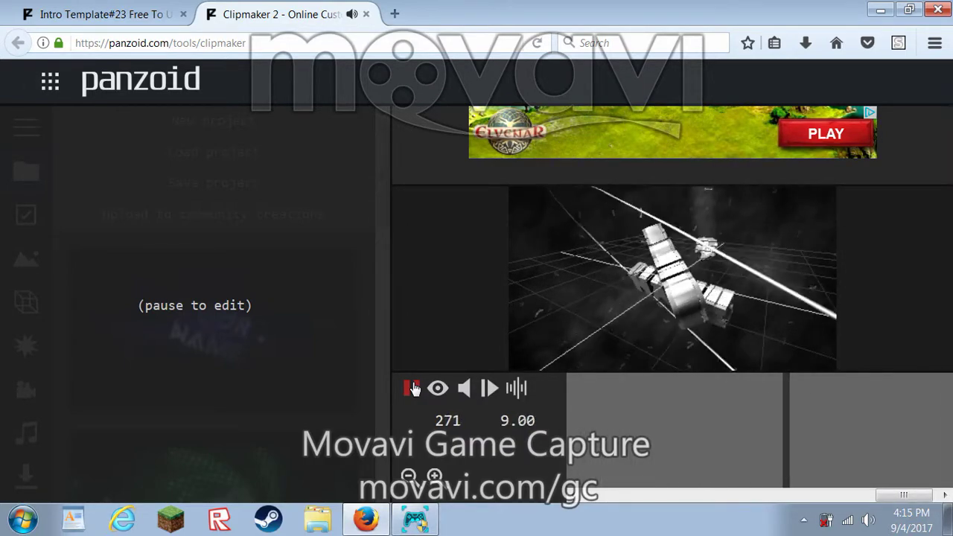
click(413, 390)
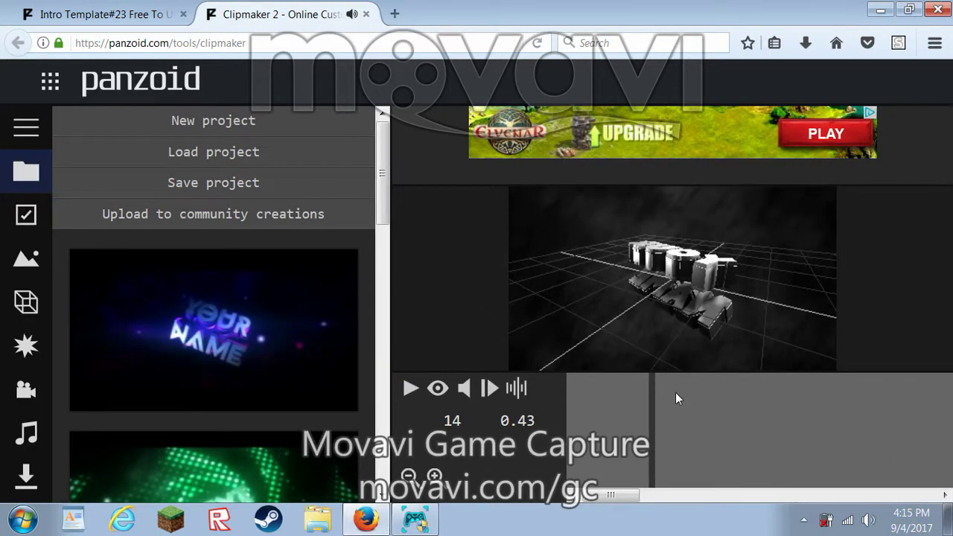
drag(652, 389, 543, 377)
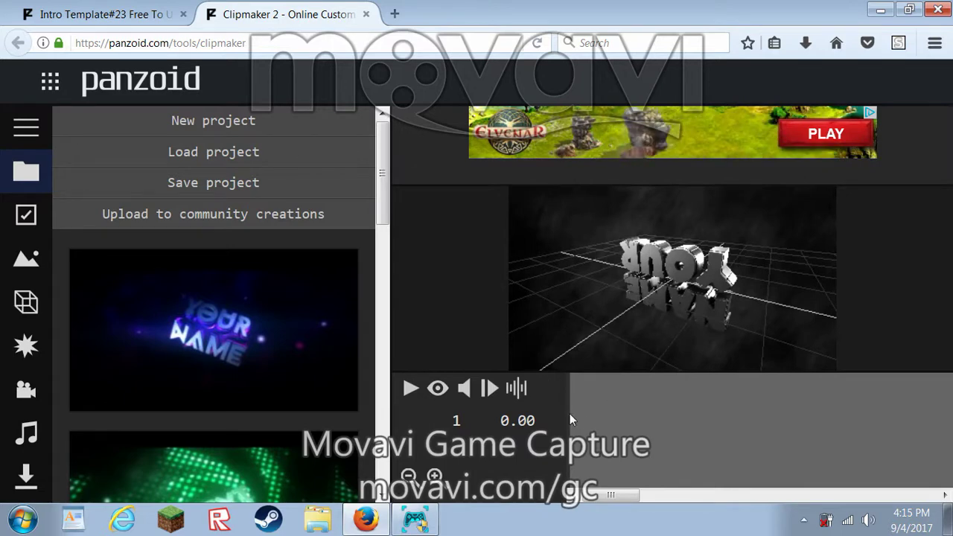
drag(572, 417, 500, 483)
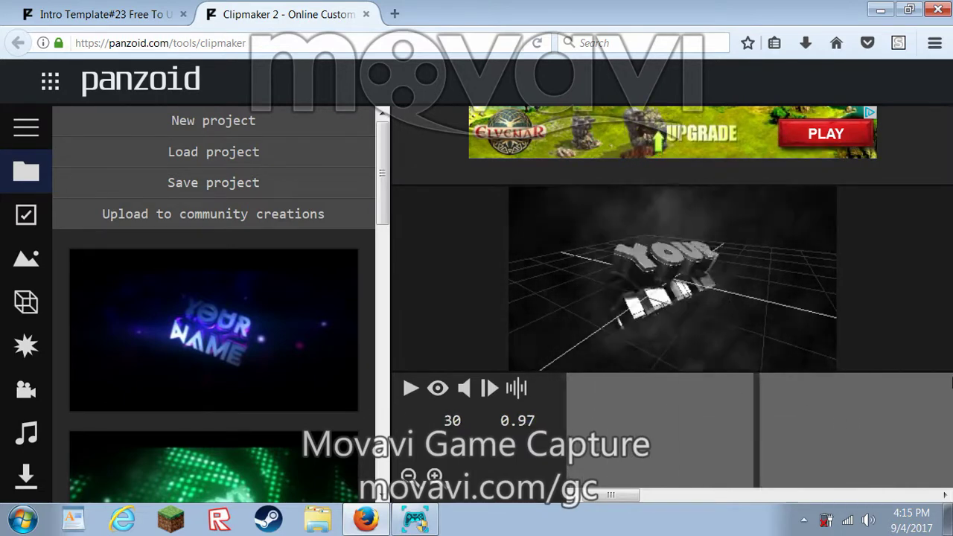
Step: Review basic settings, keeping 1920x1080 resolution, 30 fps and 10.0-second length
click(27, 216)
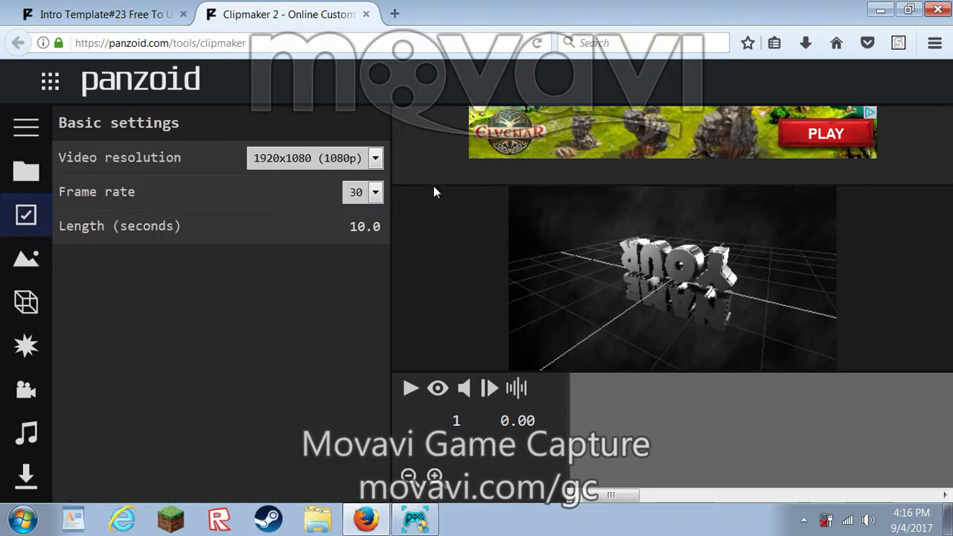
click(374, 161)
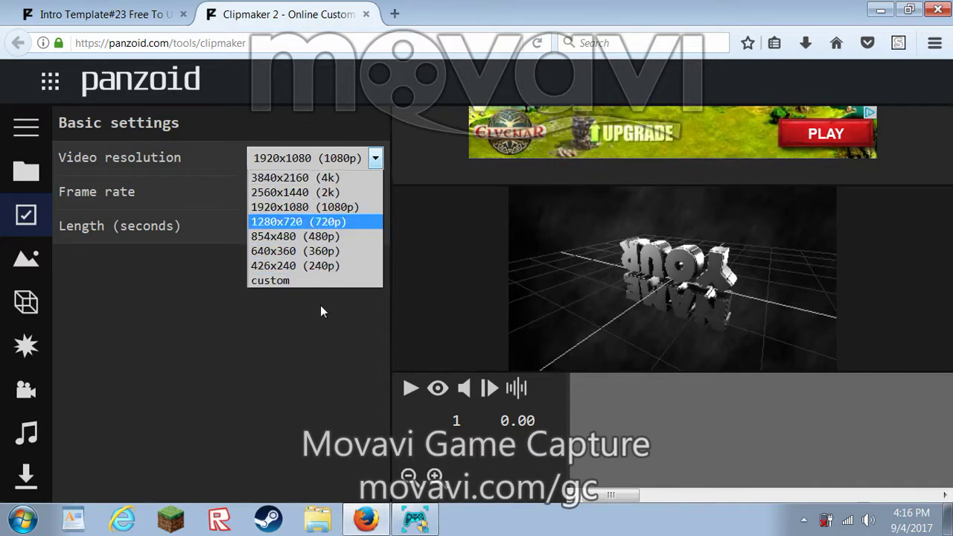
click(292, 340)
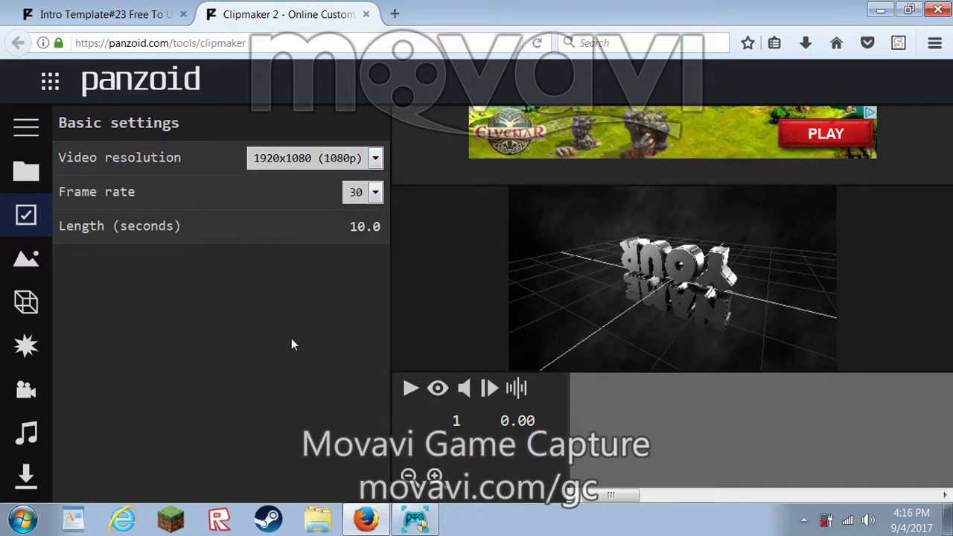
click(358, 193)
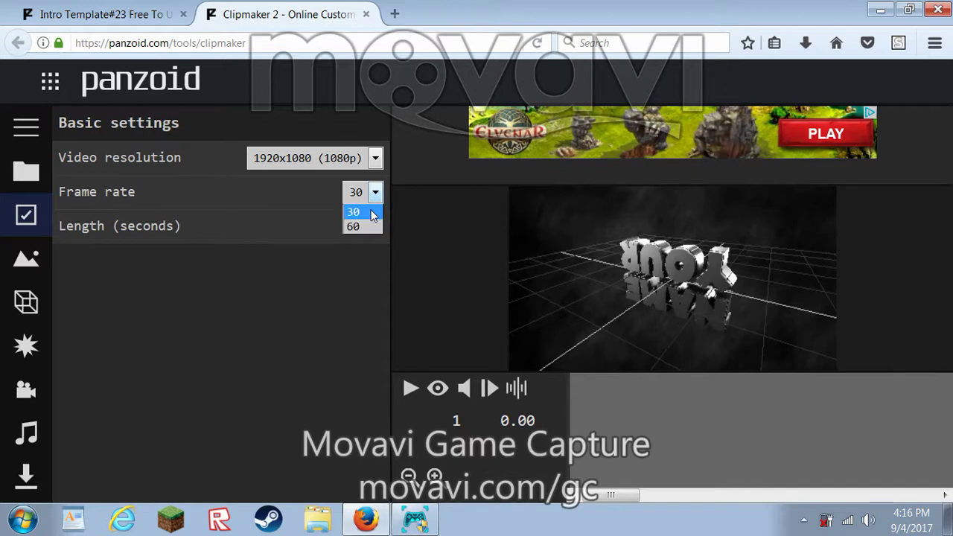
click(361, 212)
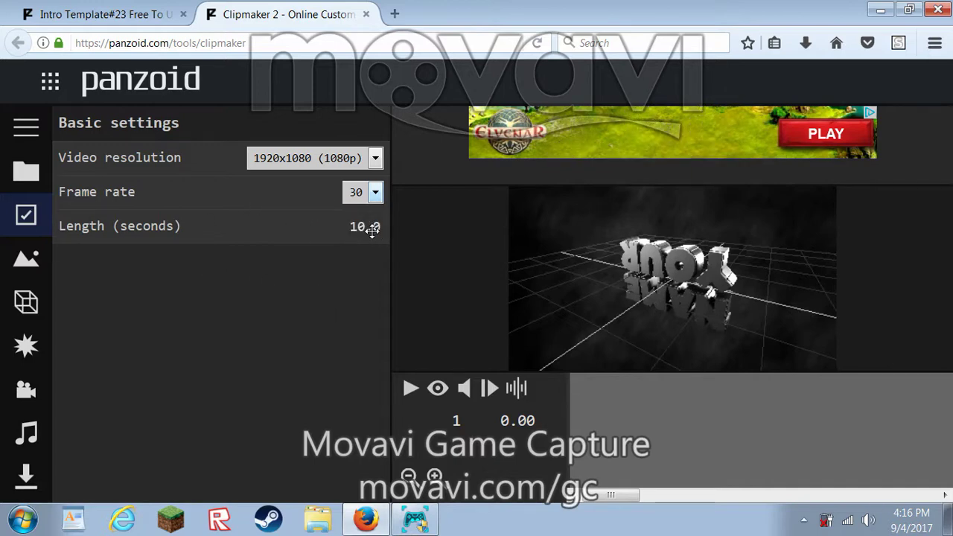
drag(341, 216, 337, 260)
drag(414, 235, 383, 236)
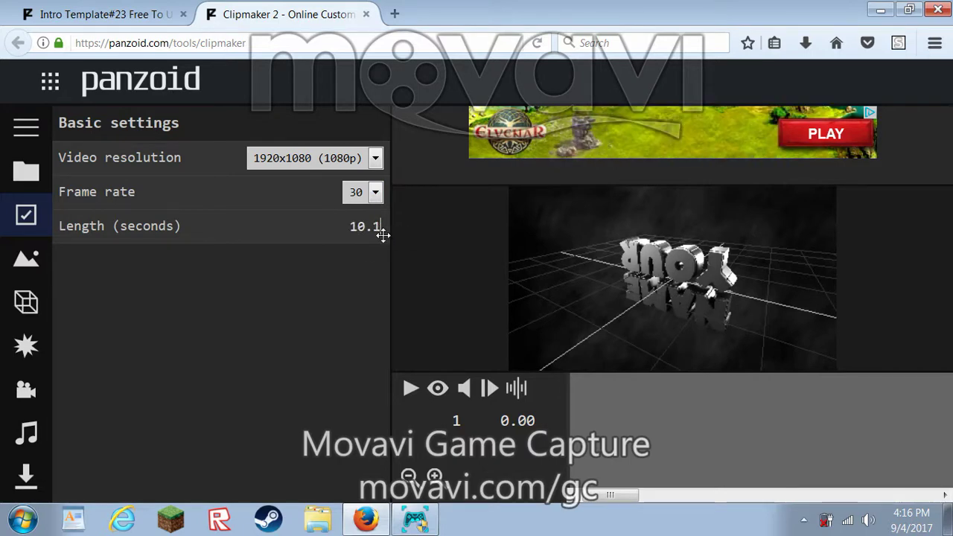
Step: Apply the Outdoor desert scene to the intro
click(27, 259)
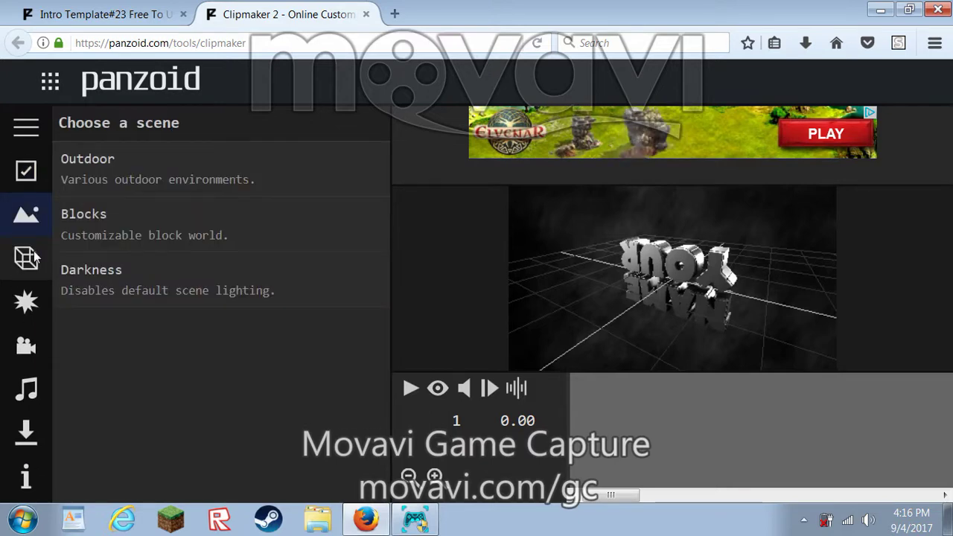
click(215, 163)
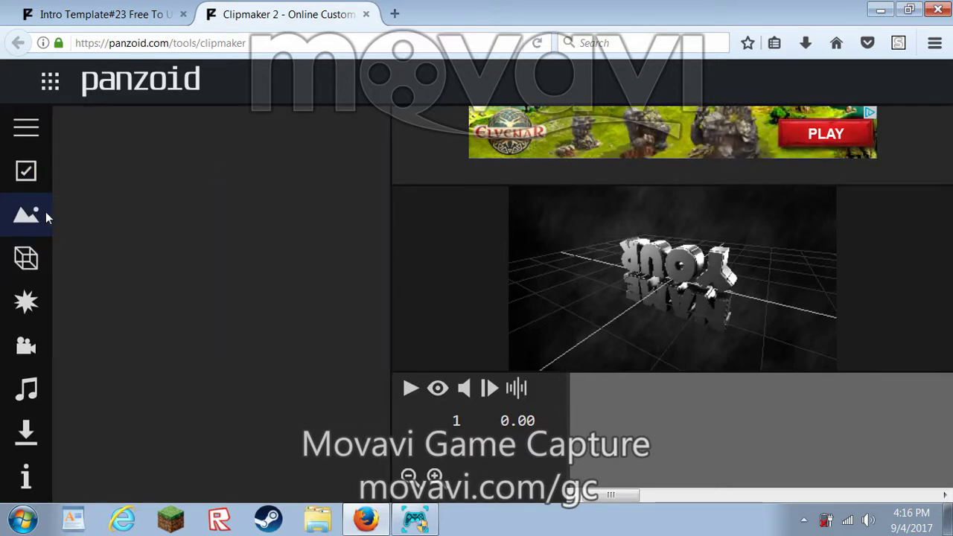
click(24, 224)
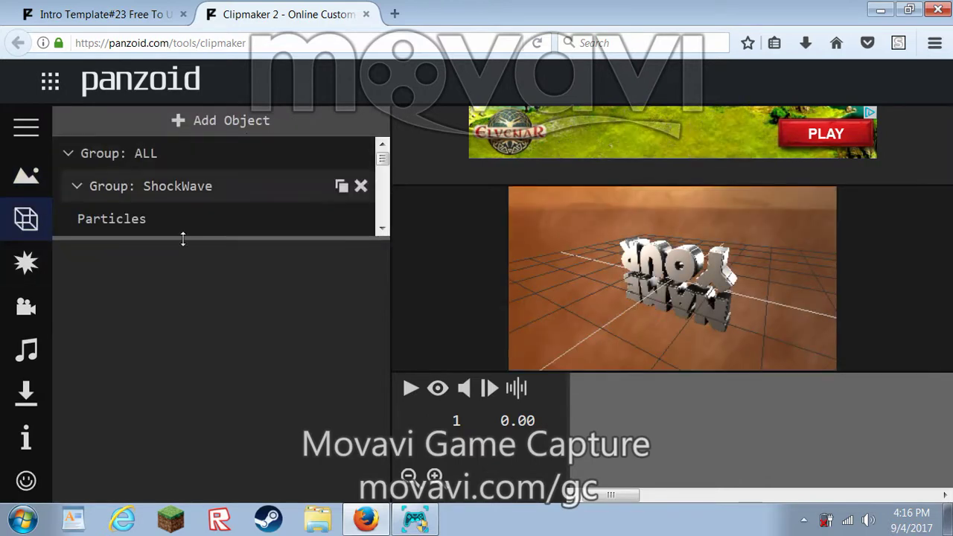
Step: Enlarge the object list, scroll to Group: Text and select the first YOUR object
drag(182, 239, 161, 419)
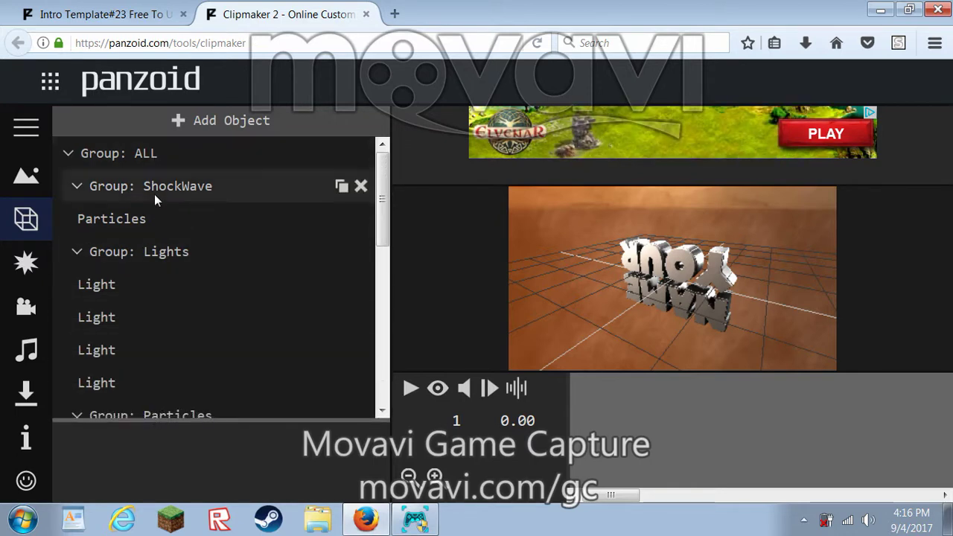
scroll(223, 235, down, 3)
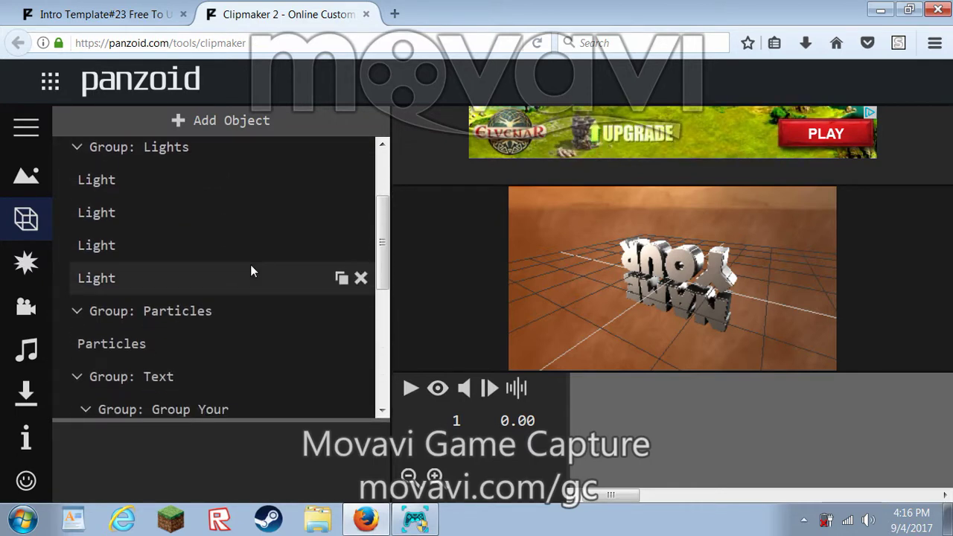
scroll(251, 267, down, 3)
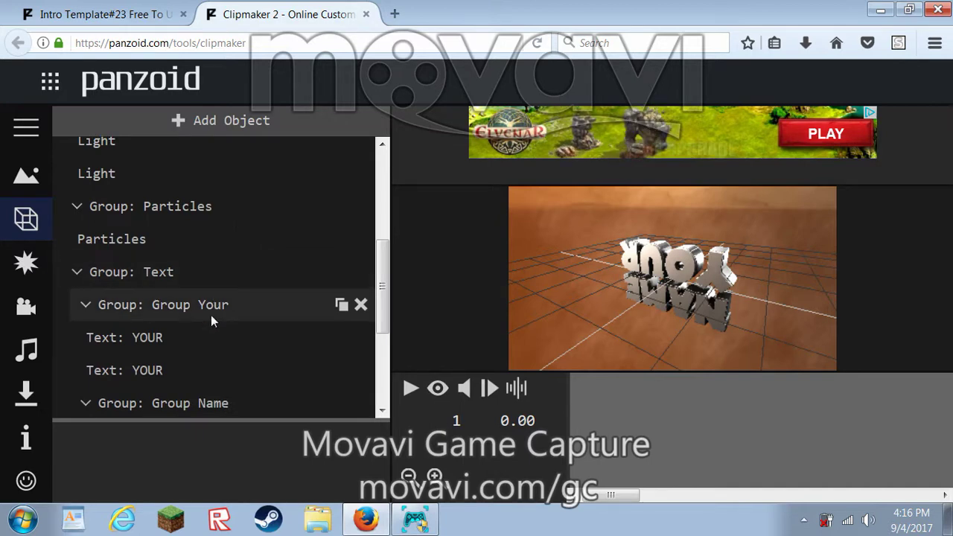
scroll(199, 279, down, 3)
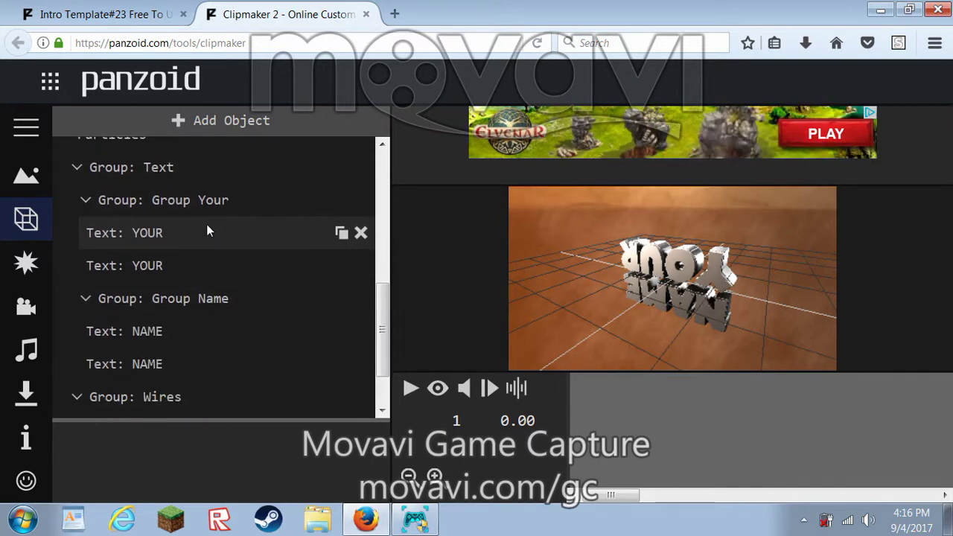
click(207, 226)
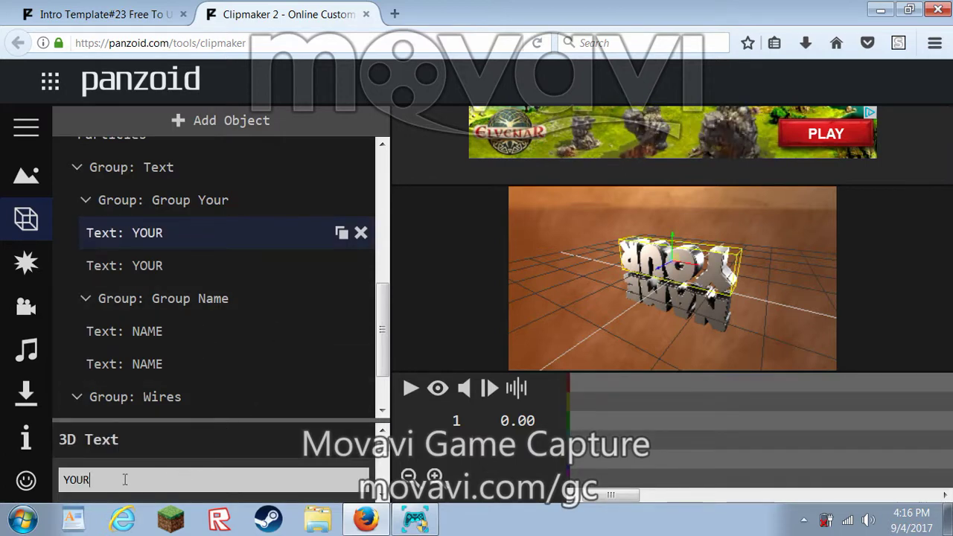
Step: Replace the 3D text of both YOUR objects with 'Intro'
double_click(77, 479)
text(/)
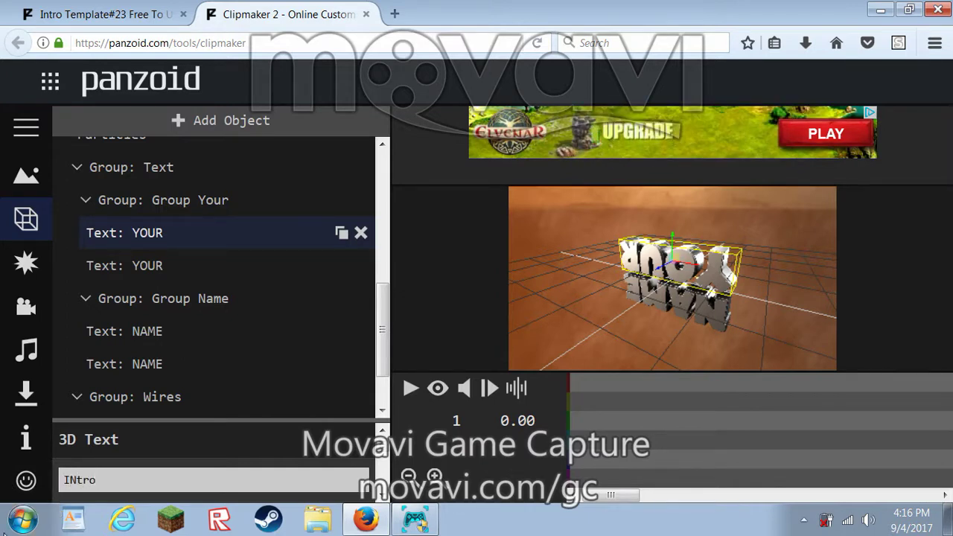
text(n)
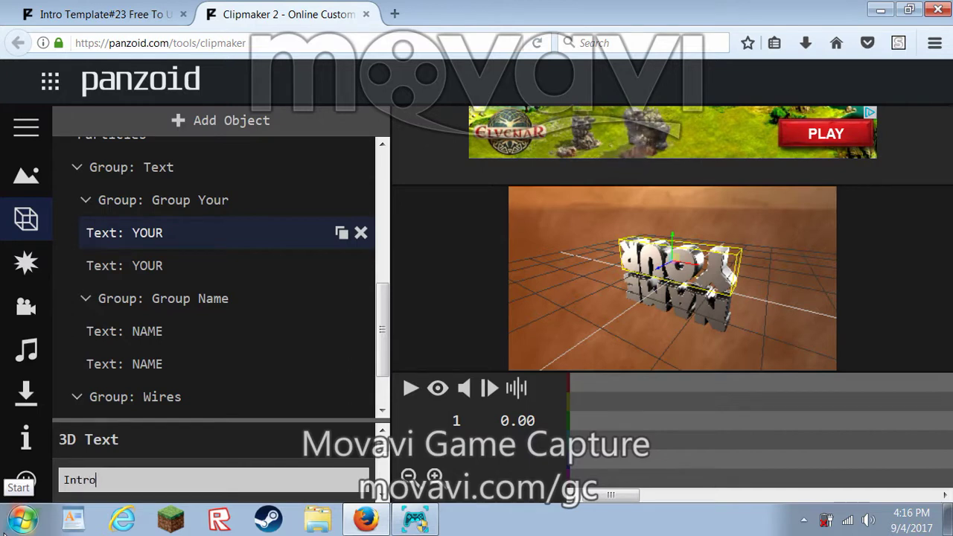
click(180, 265)
click(207, 238)
drag(93, 480, 53, 479)
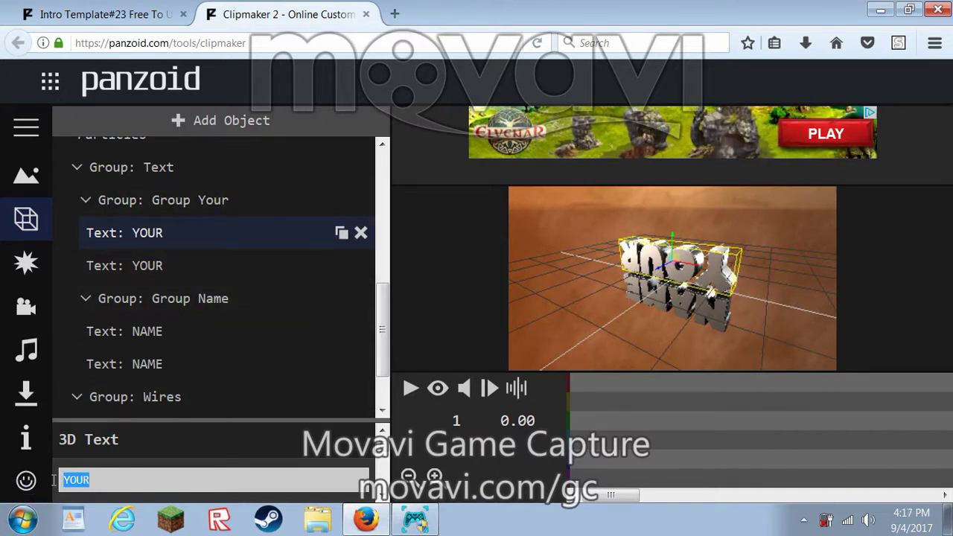
text(Int)
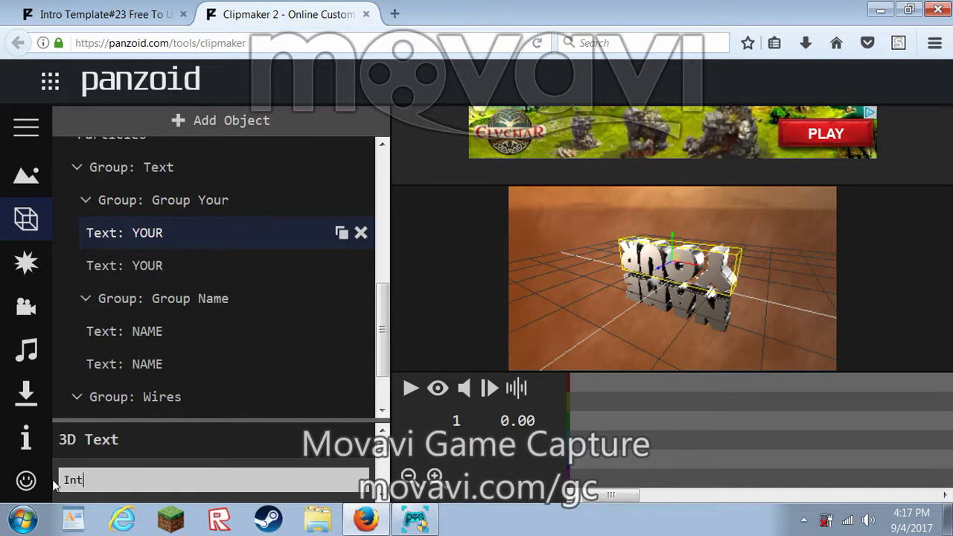
text(ro)
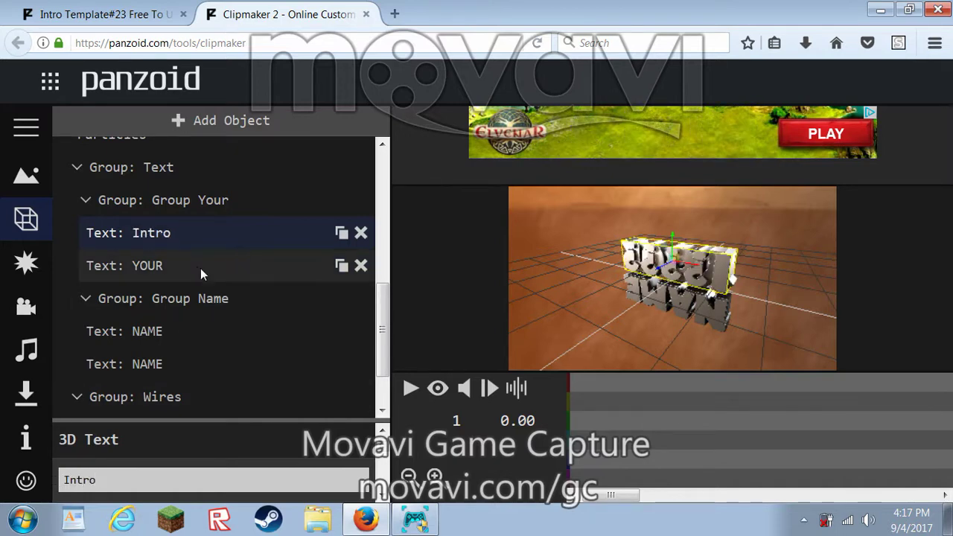
click(201, 268)
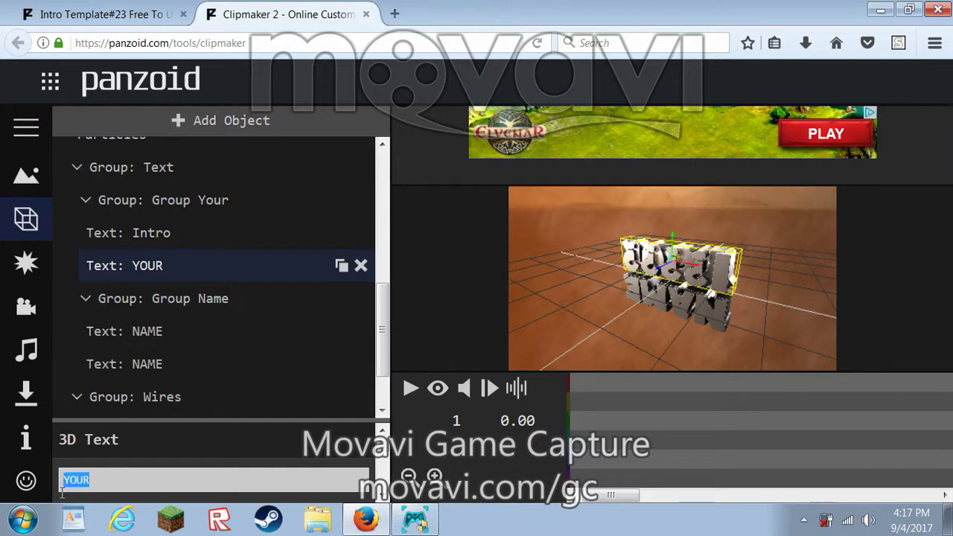
key(BackSpace)
text(Int)
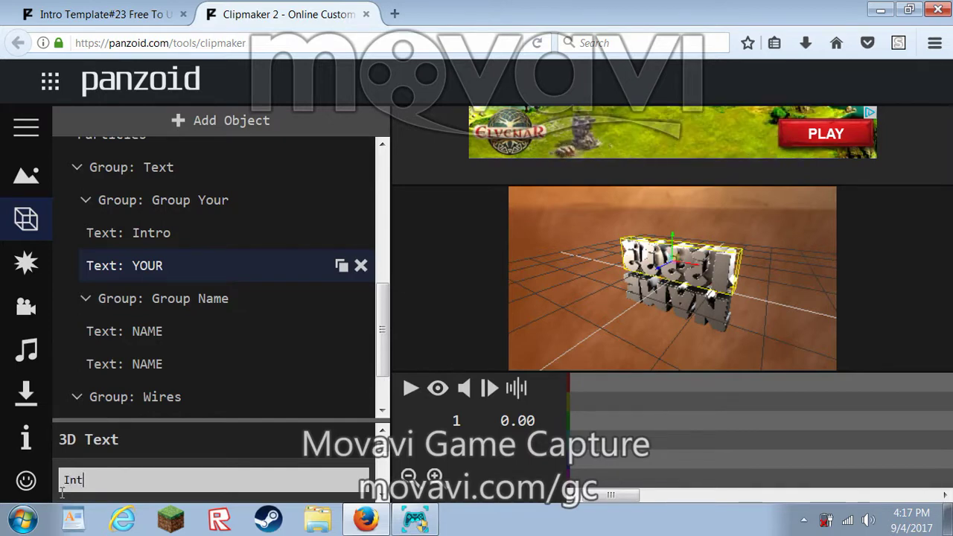
text(ro)
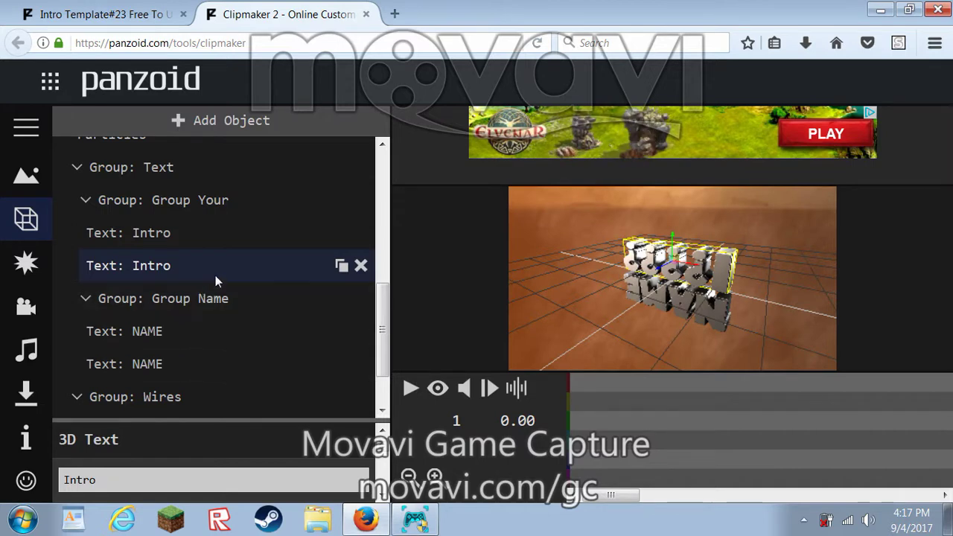
Step: Start retyping the first NAME object's text as 'Intro'
click(196, 334)
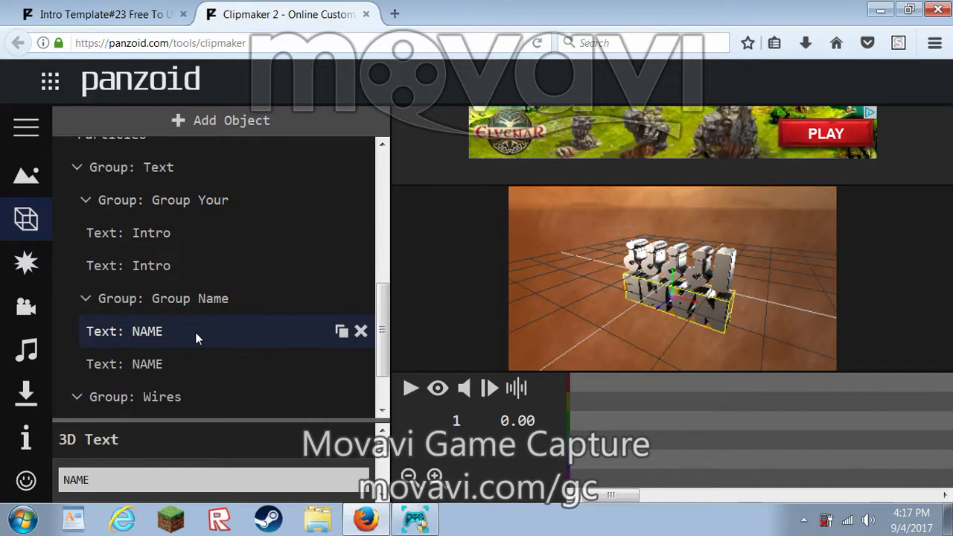
click(92, 476)
drag(92, 479, 62, 480)
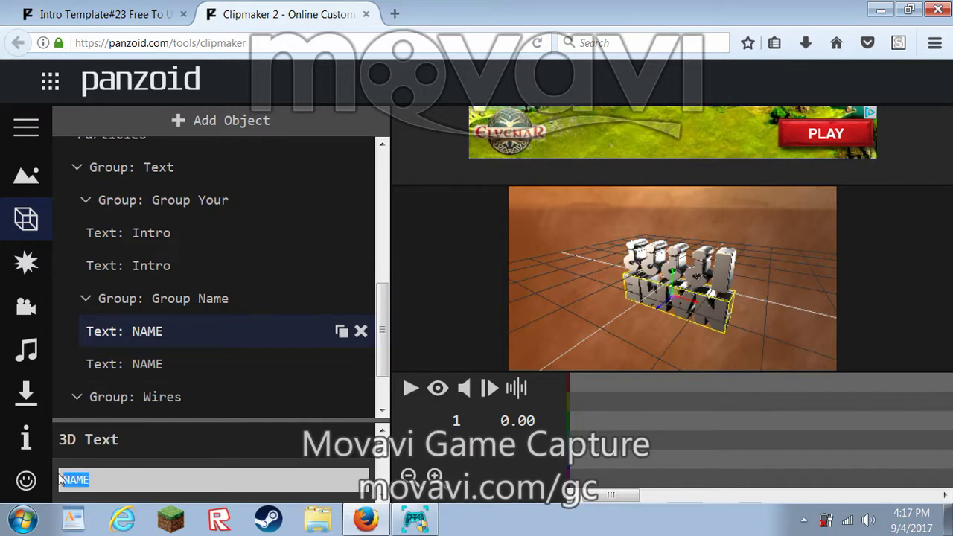
text(IN)
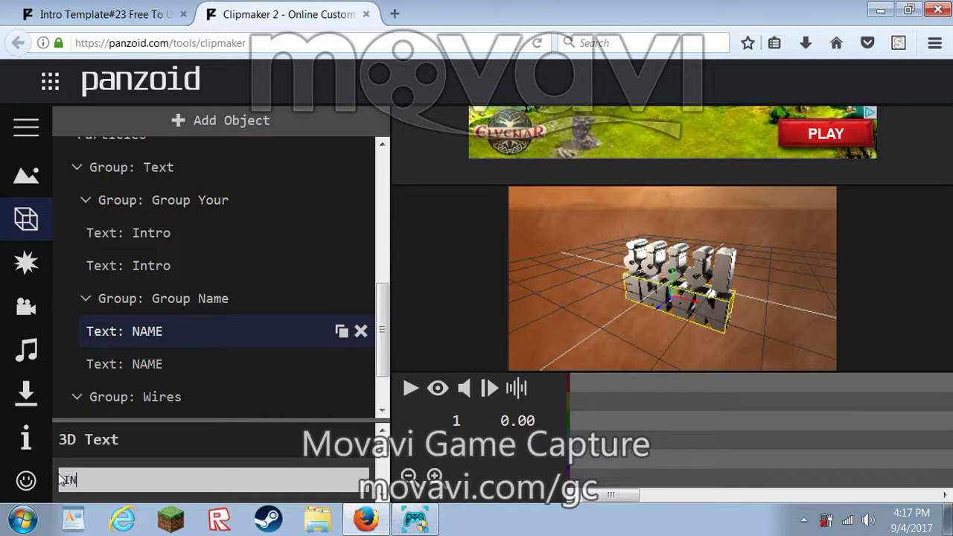
key(BackSpace)
key(BackSpace)
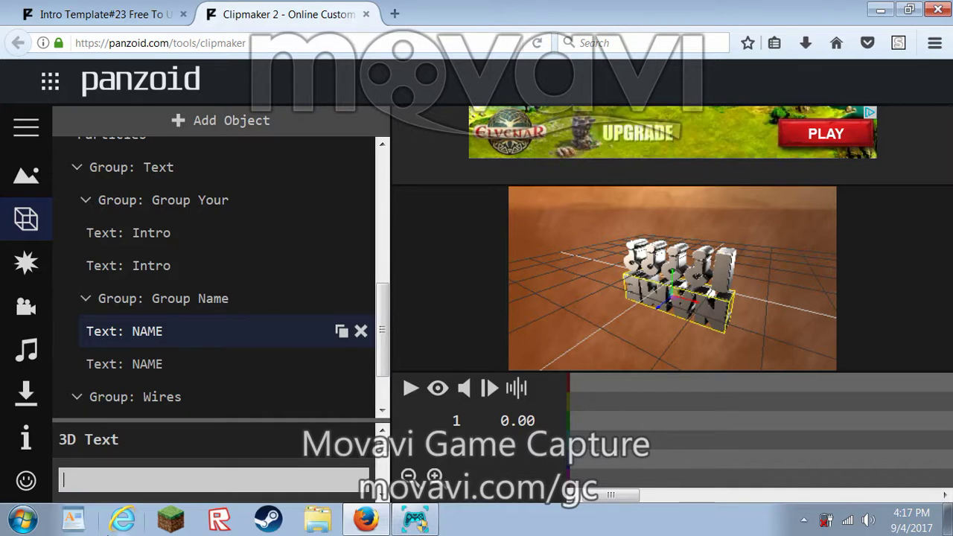
text(Intro)
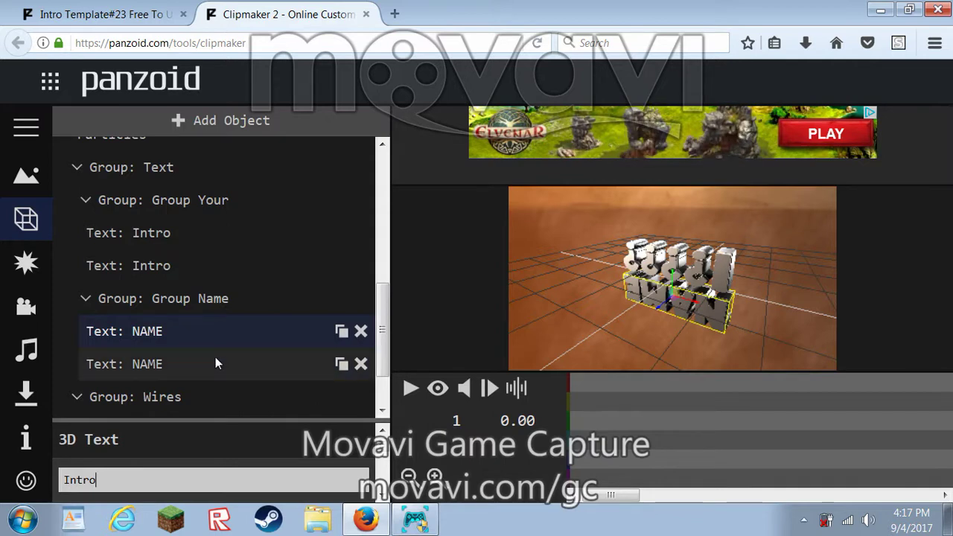
mouse_move(187, 364)
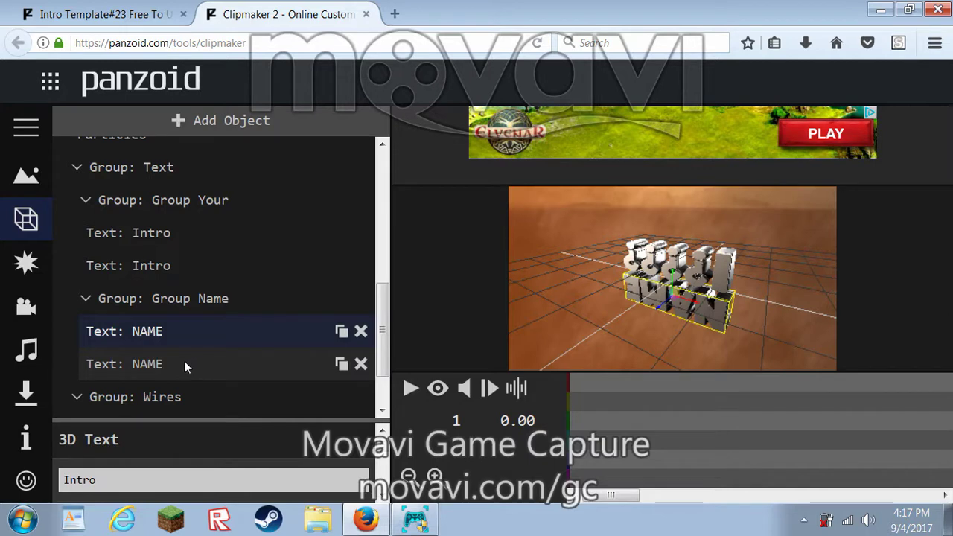
click(187, 357)
Step: Change the first NAME object's 3D text to 'Intro'
click(188, 333)
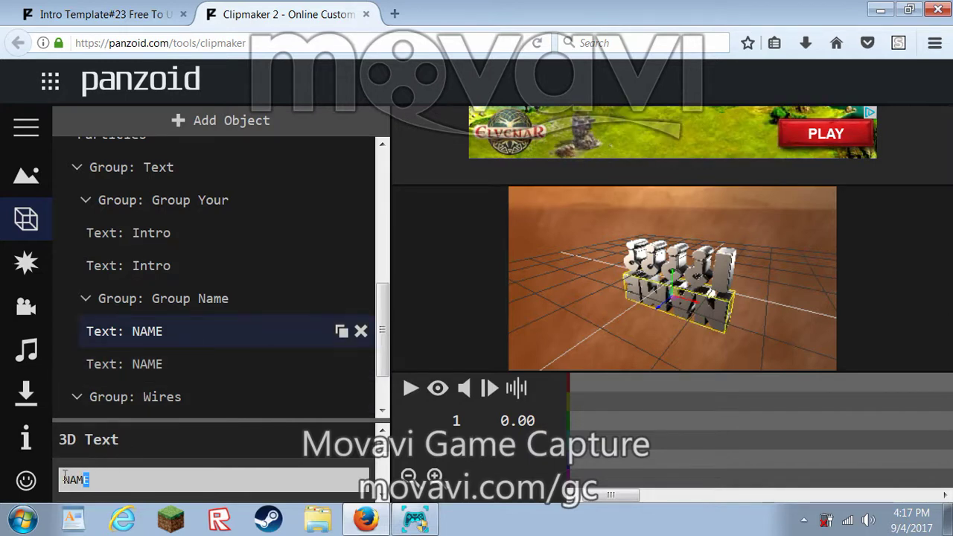
drag(88, 479, 51, 498)
text(M)
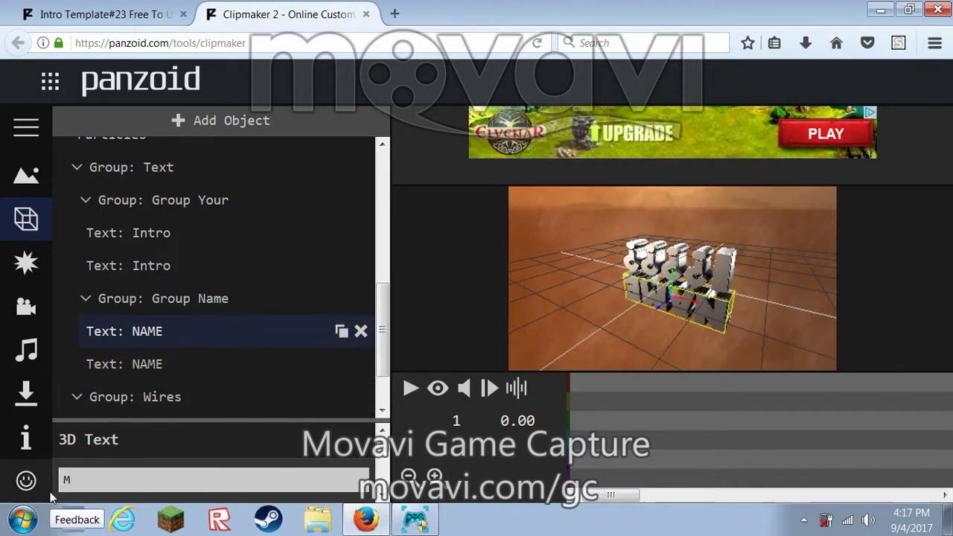
key(BackSpace)
text(aster)
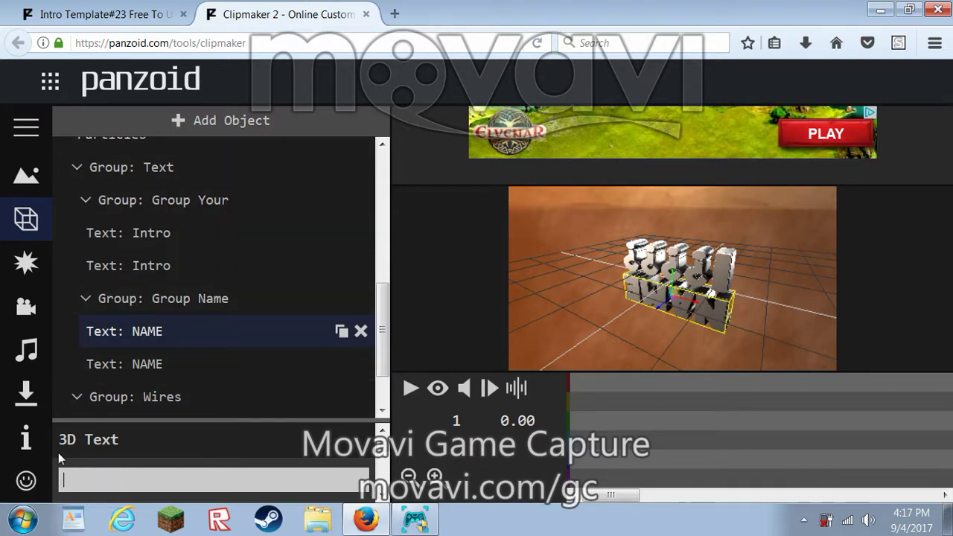
text(Intro)
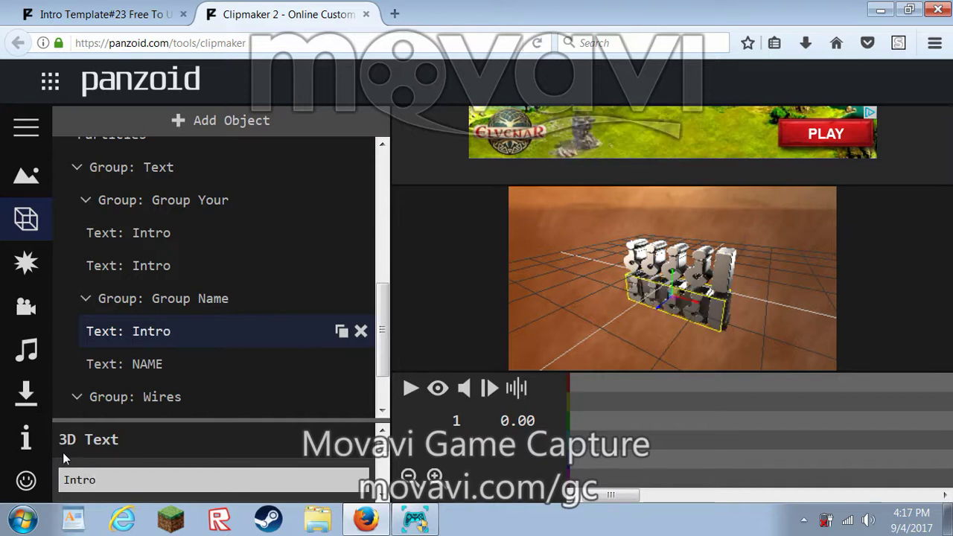
Step: Change the second NAME object's 3D text to 'Intro', removing a stray bracket
click(149, 365)
drag(121, 479, 57, 468)
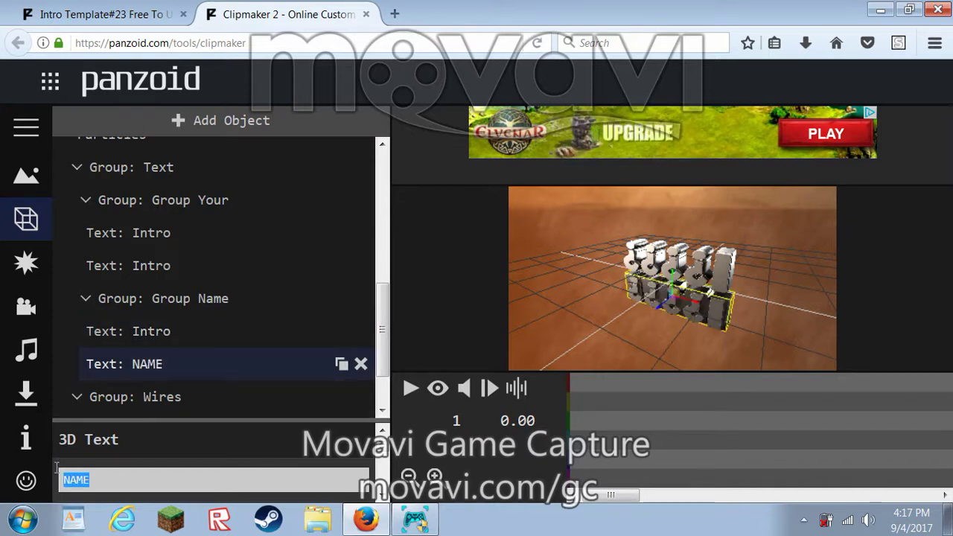
text(Intro)
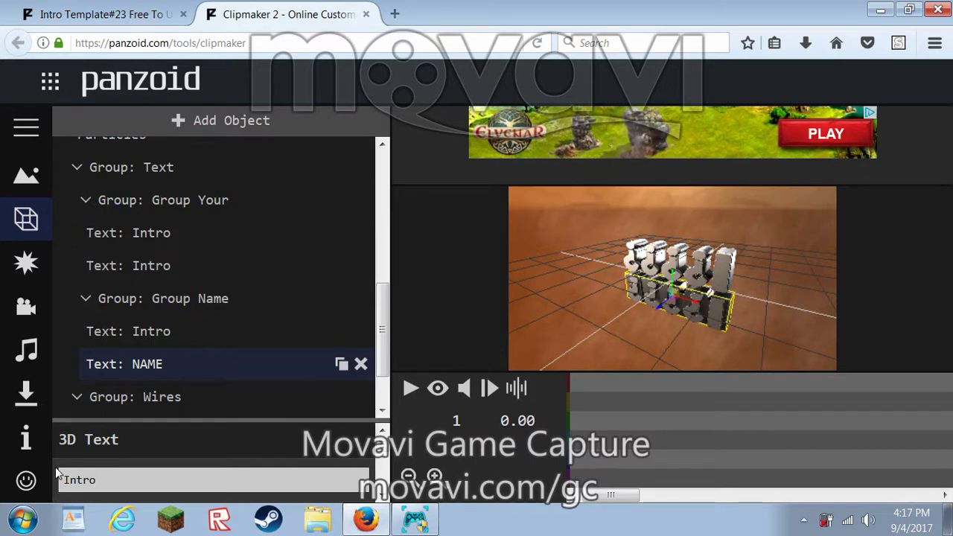
mouse_move(702, 203)
mouse_down()
mouse_move(686, 216)
mouse_move(723, 417)
mouse_up()
drag(687, 330, 495, 355)
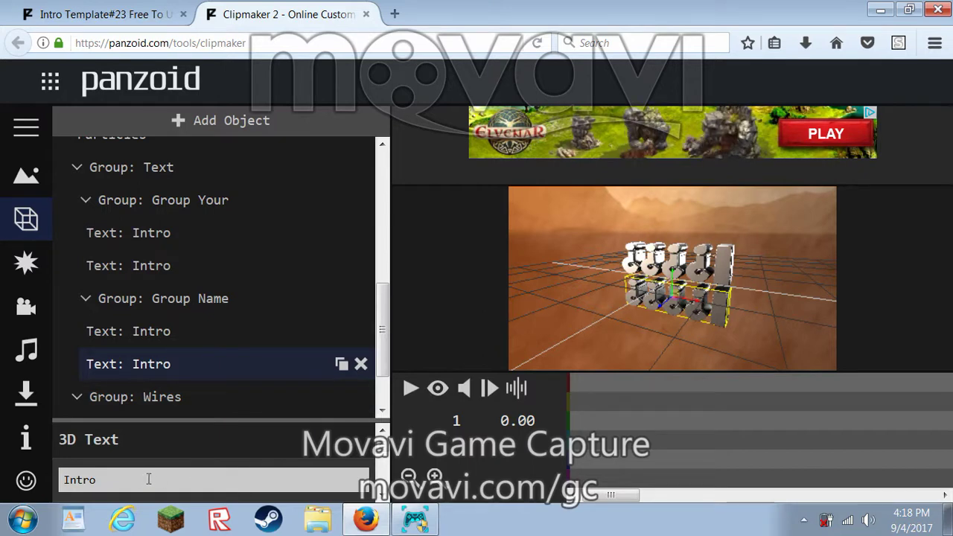
text(])
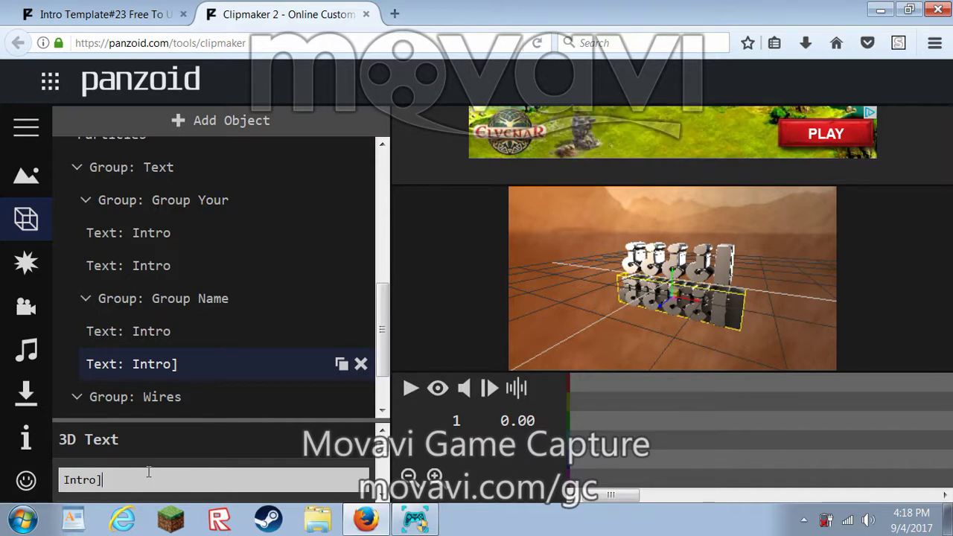
key(BackSpace)
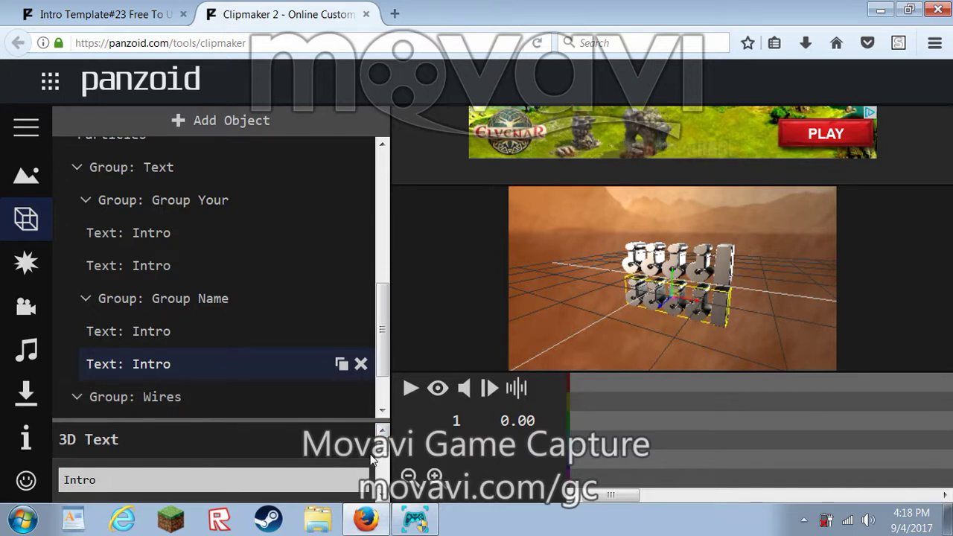
scroll(212, 462, down, 3)
scroll(213, 461, down, 3)
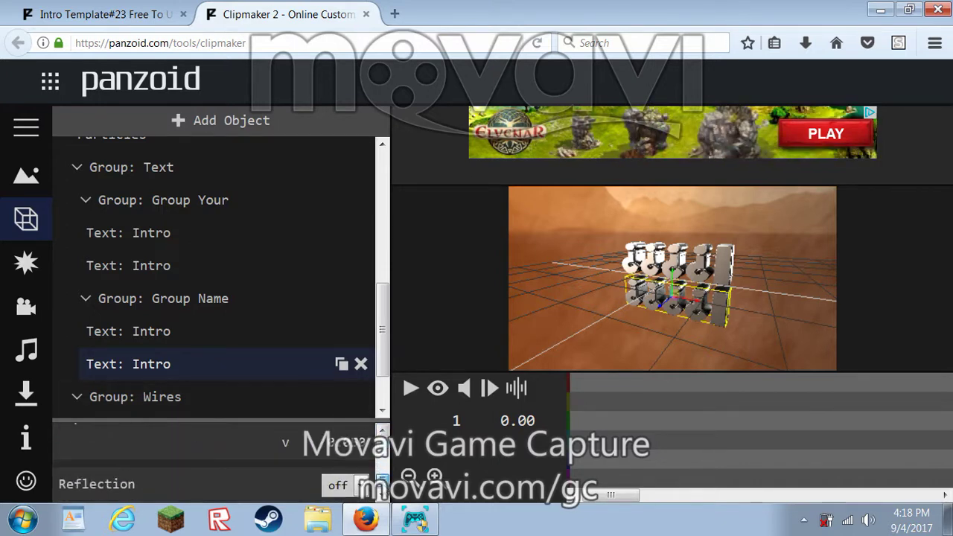
drag(381, 481, 381, 432)
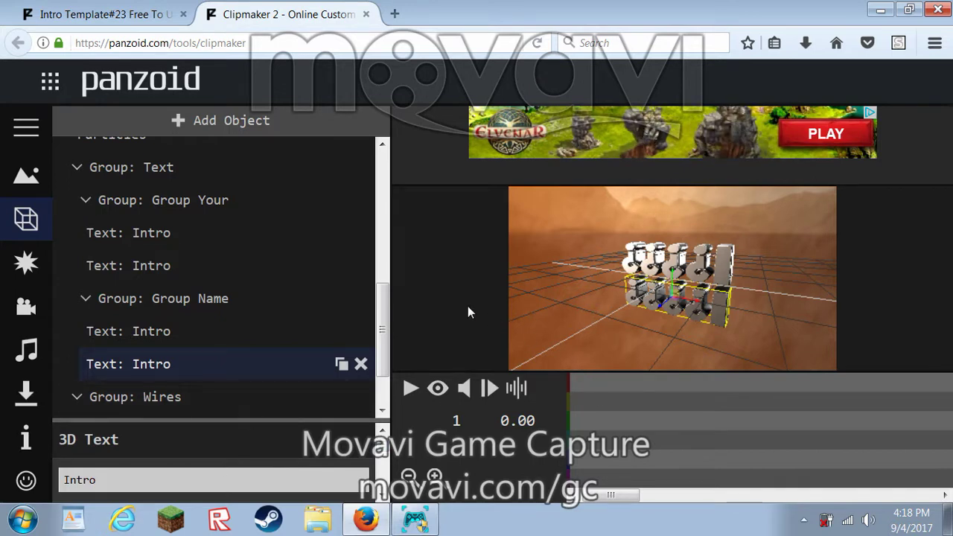
click(412, 390)
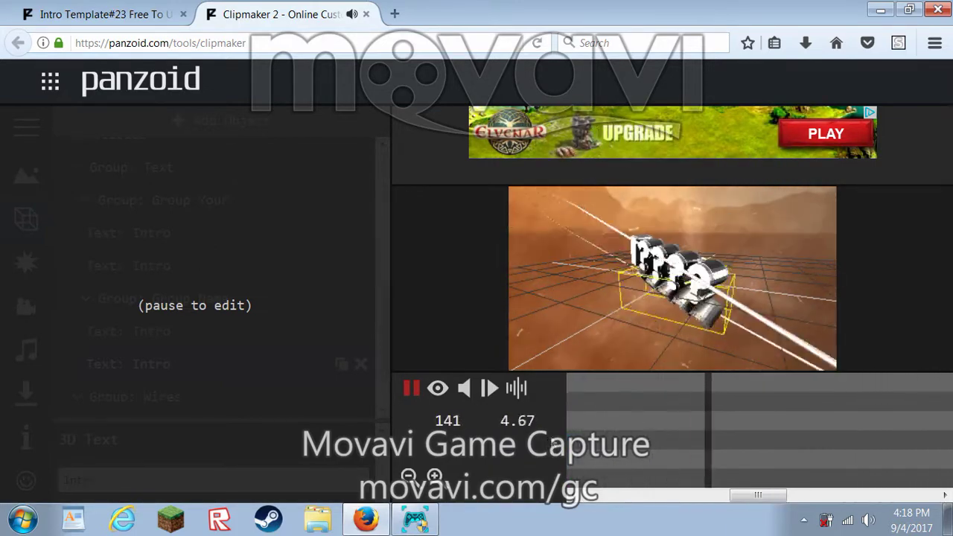
click(409, 388)
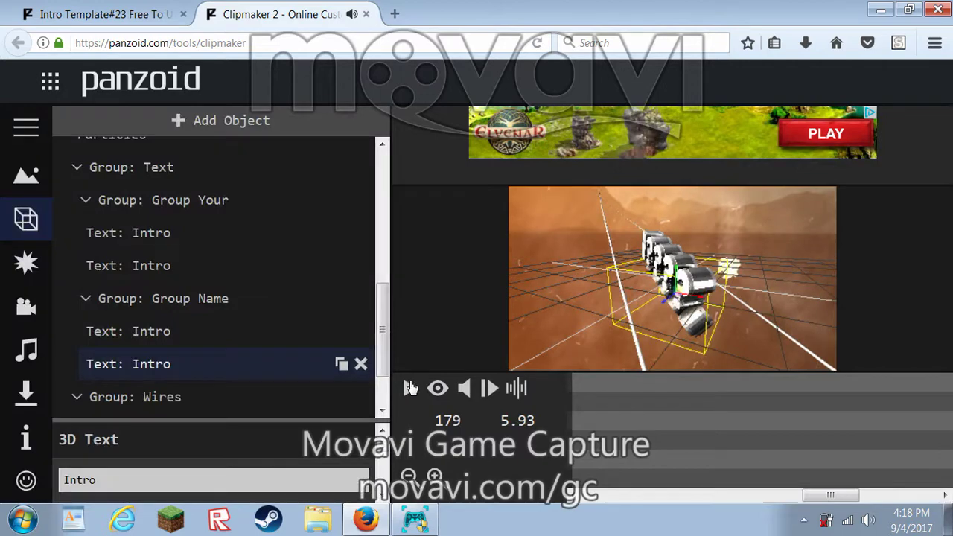
click(410, 388)
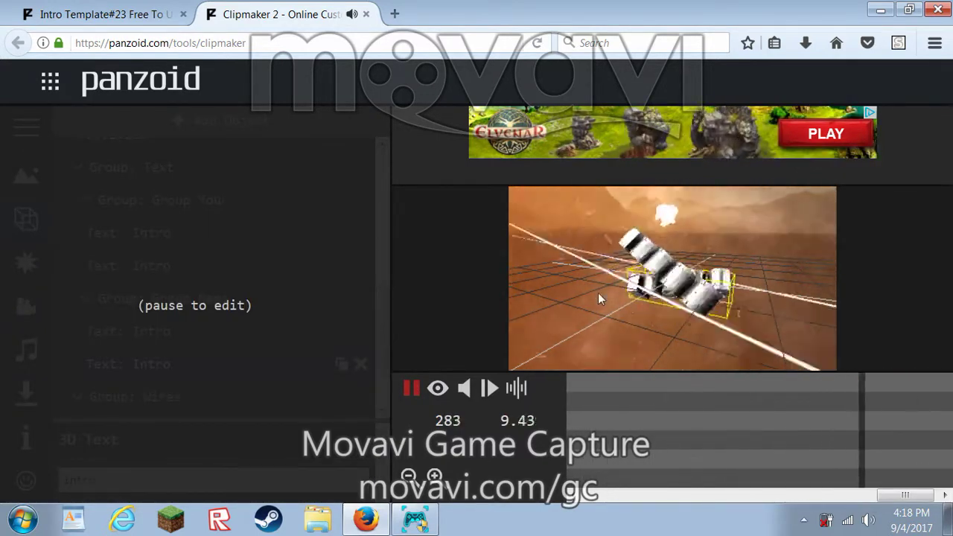
click(410, 388)
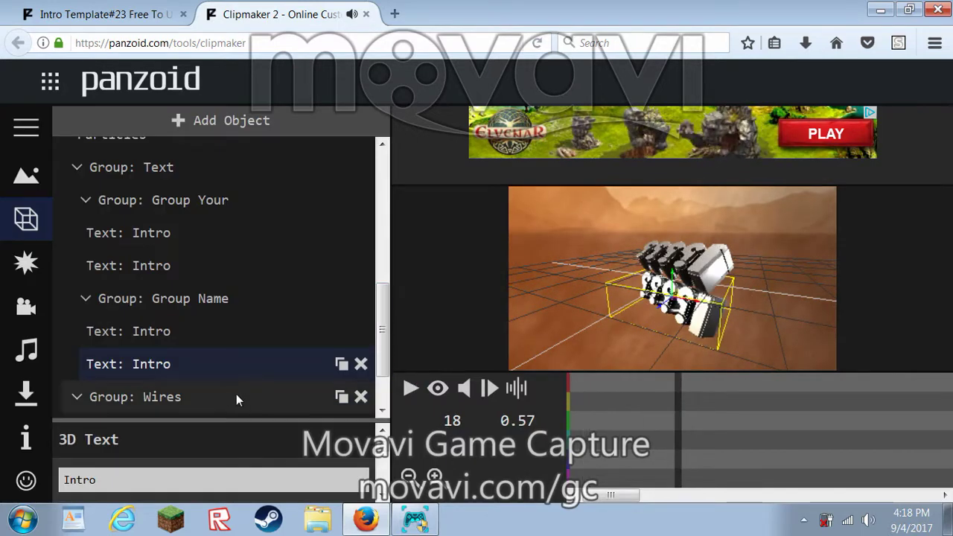
Step: Look through the Effects, Camera and Audio panels, ending on the Download settings
scroll(237, 387, down, 1)
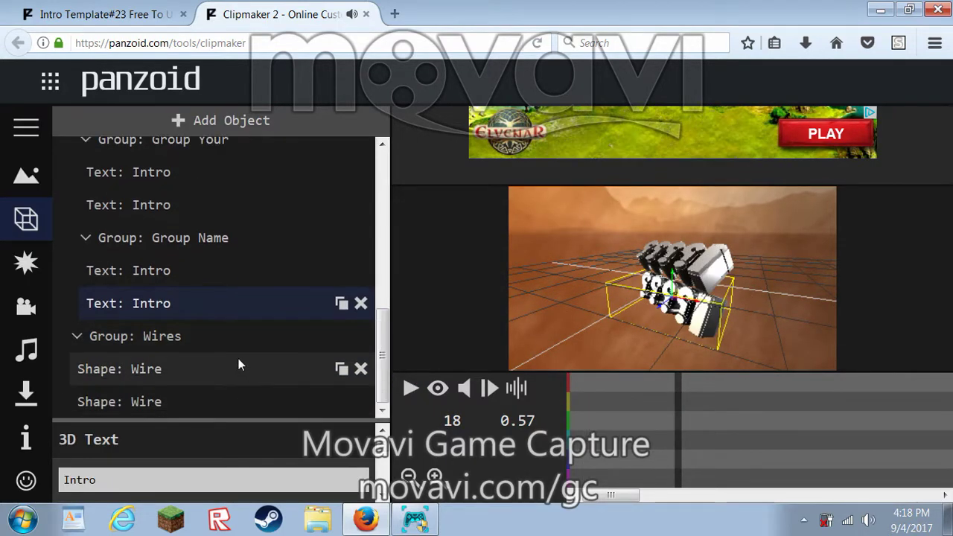
scroll(249, 372, up, 5)
click(26, 263)
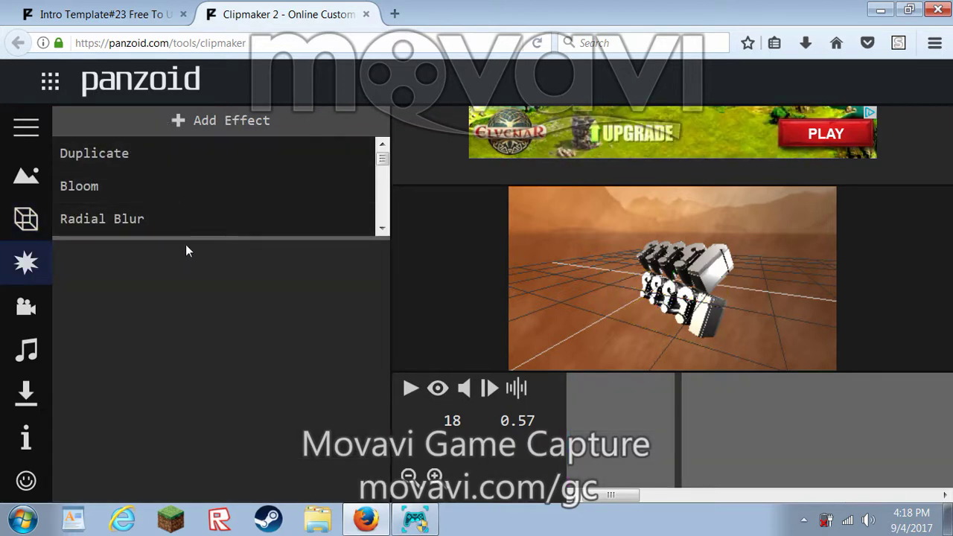
click(26, 306)
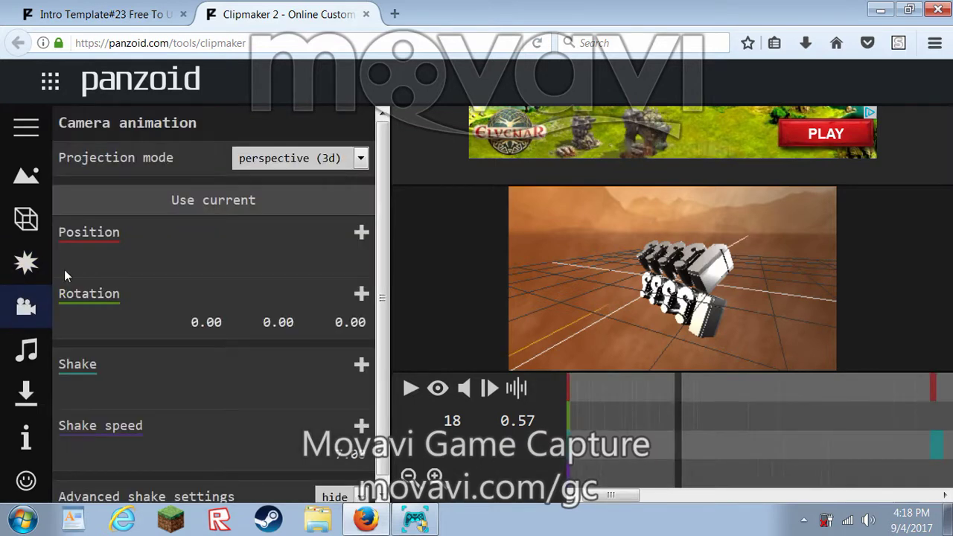
scroll(184, 294, down, 1)
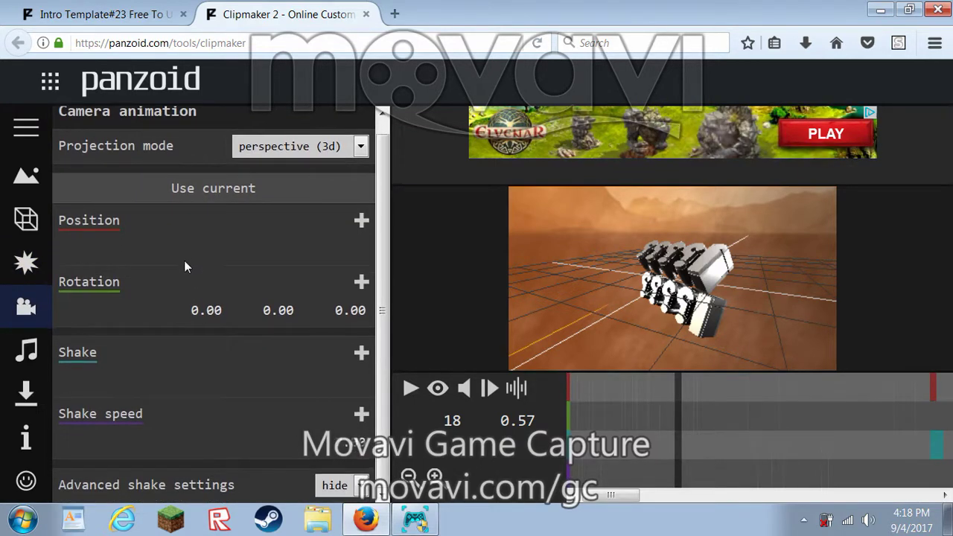
scroll(186, 295, up, 1)
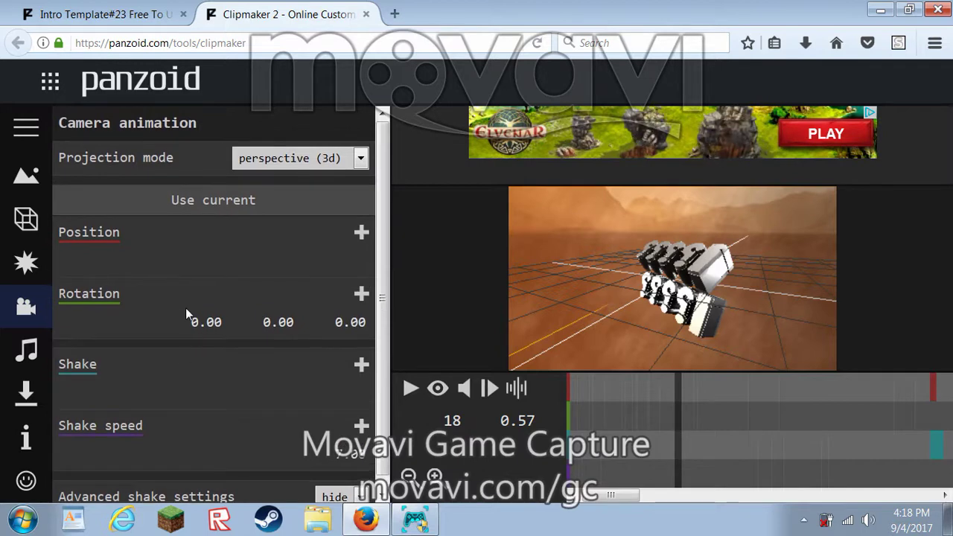
click(26, 350)
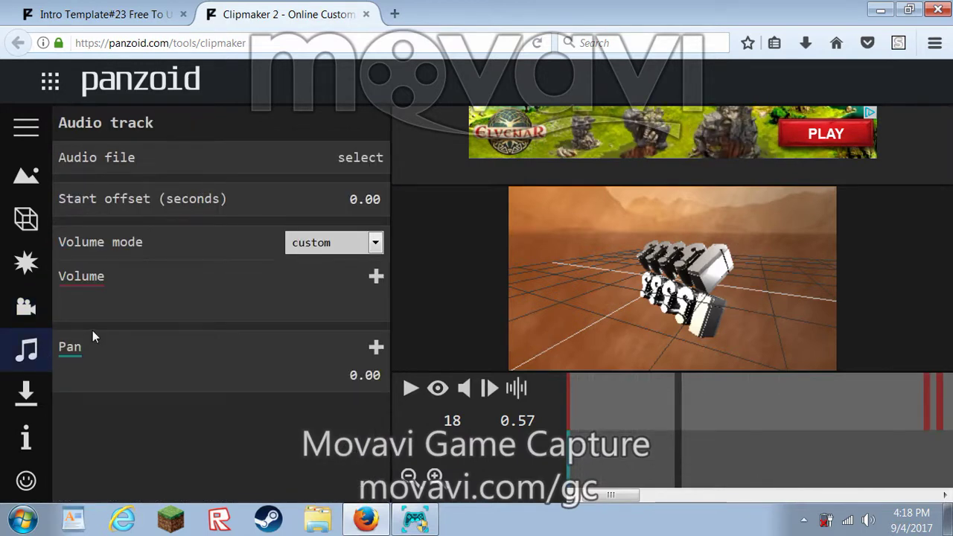
click(15, 408)
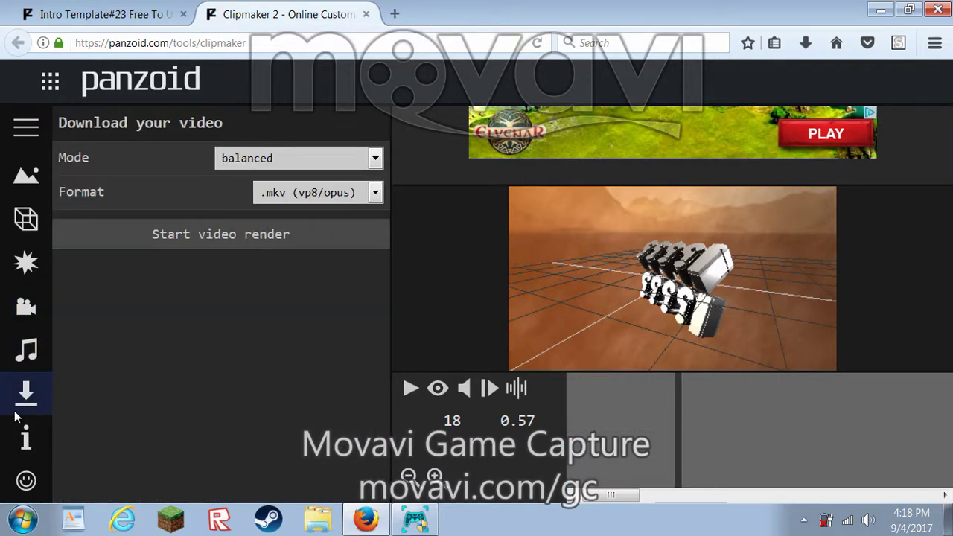
Step: Set the render to balanced mode and .webm (vp8/opus) format, then close the Clipmaker tab
click(333, 152)
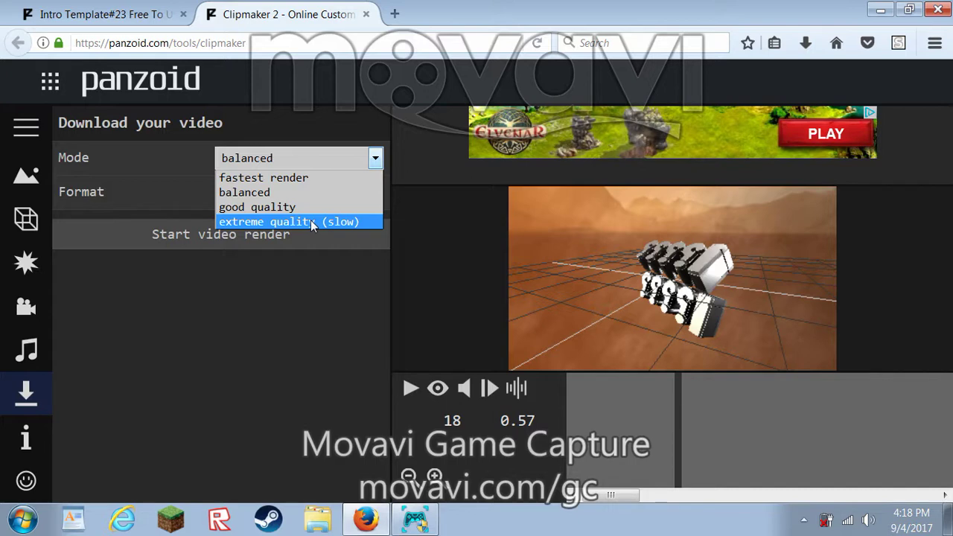
click(313, 221)
click(410, 388)
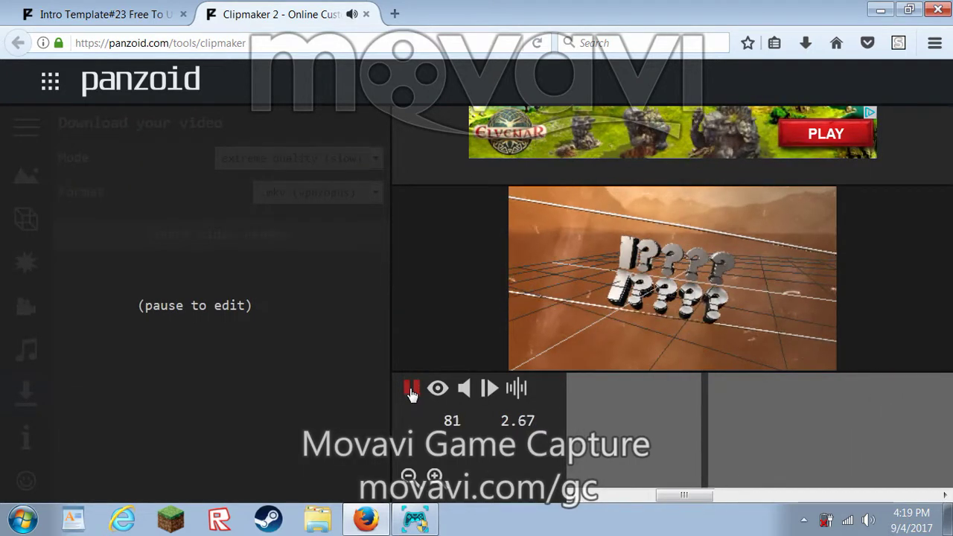
click(410, 388)
click(335, 162)
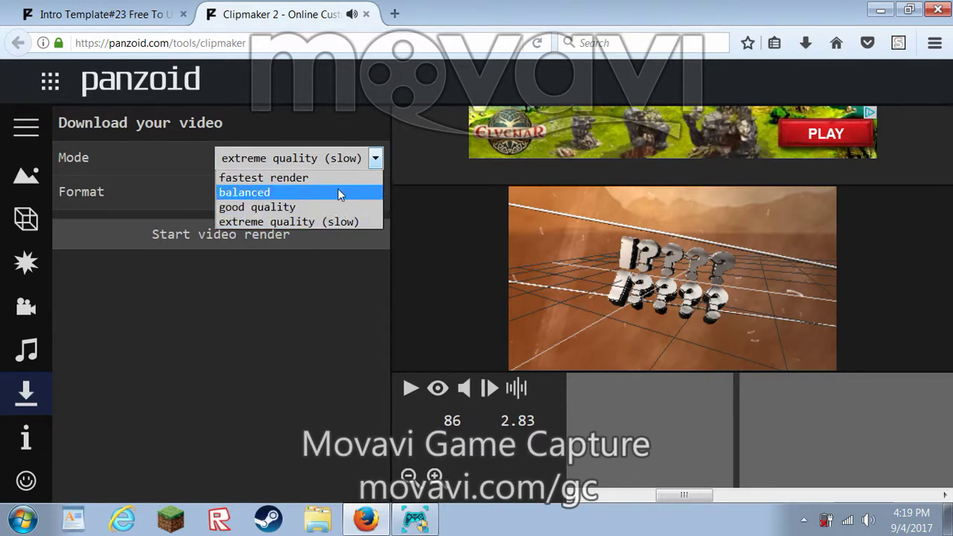
click(340, 192)
click(368, 195)
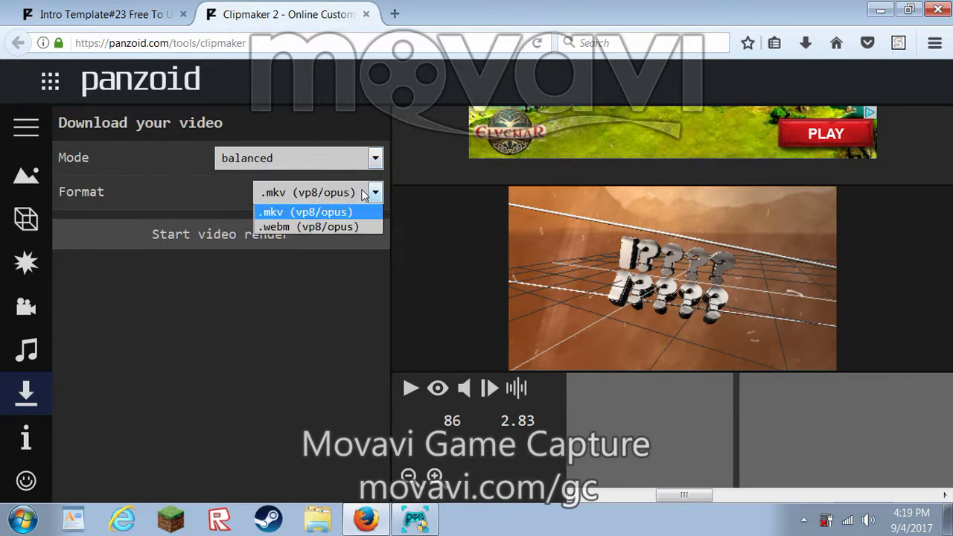
click(355, 227)
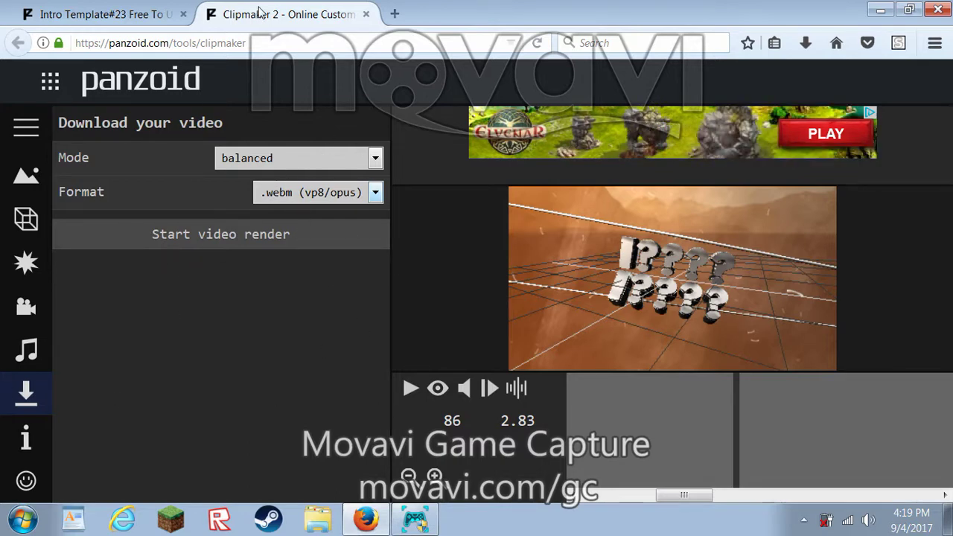
click(367, 14)
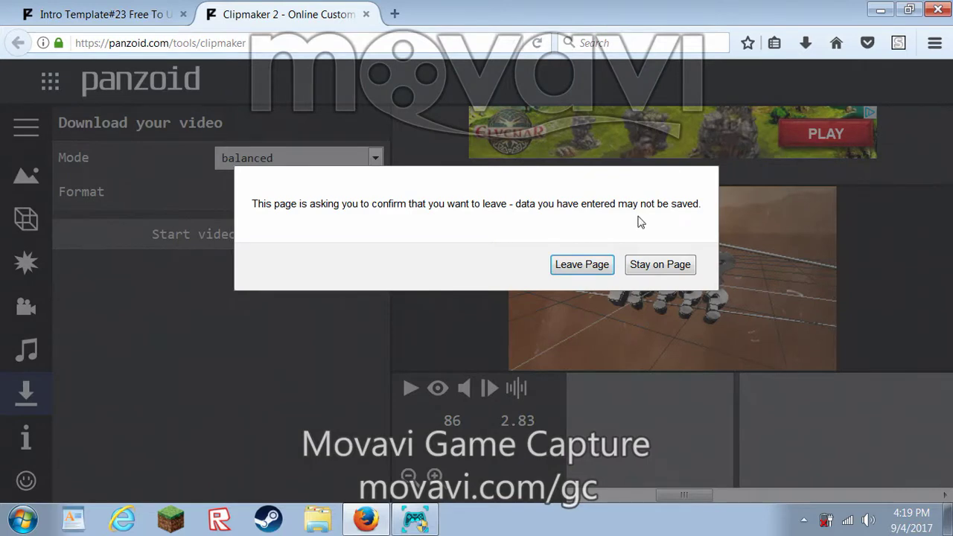
Step: Leave the Clipmaker page, close Firefox, and load the desktop video.mkv into Prism
click(578, 267)
click(938, 10)
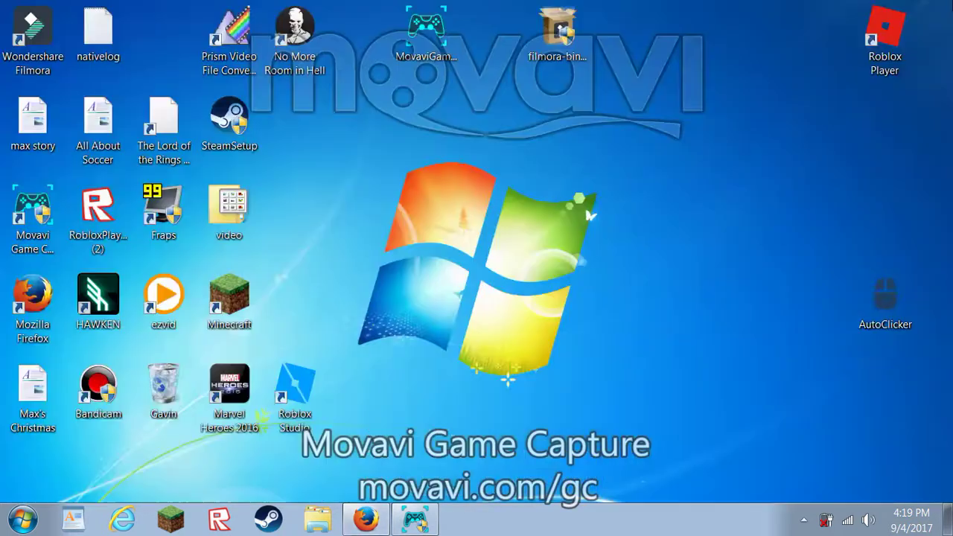
double_click(244, 228)
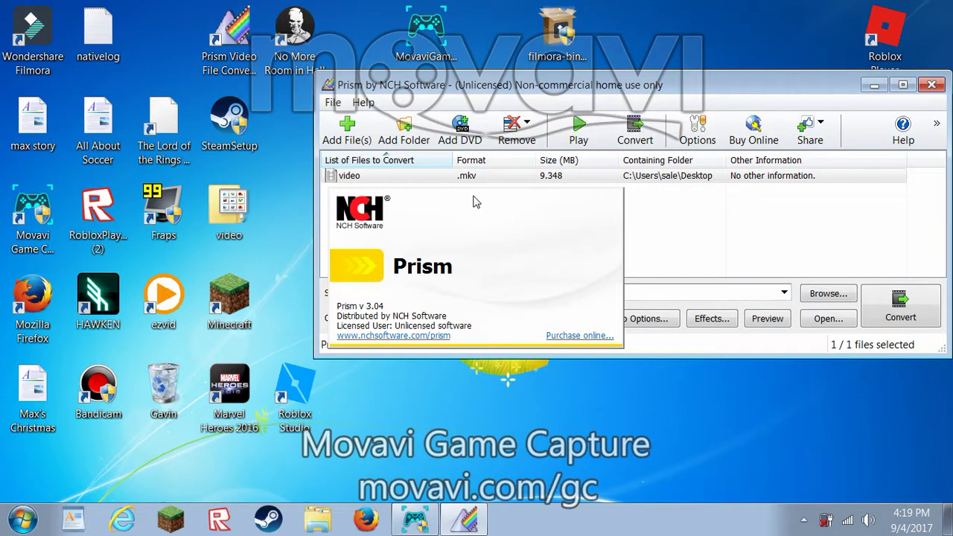
Step: Preview video.mkv from the beginning, play it, then stop and close the preview
click(493, 177)
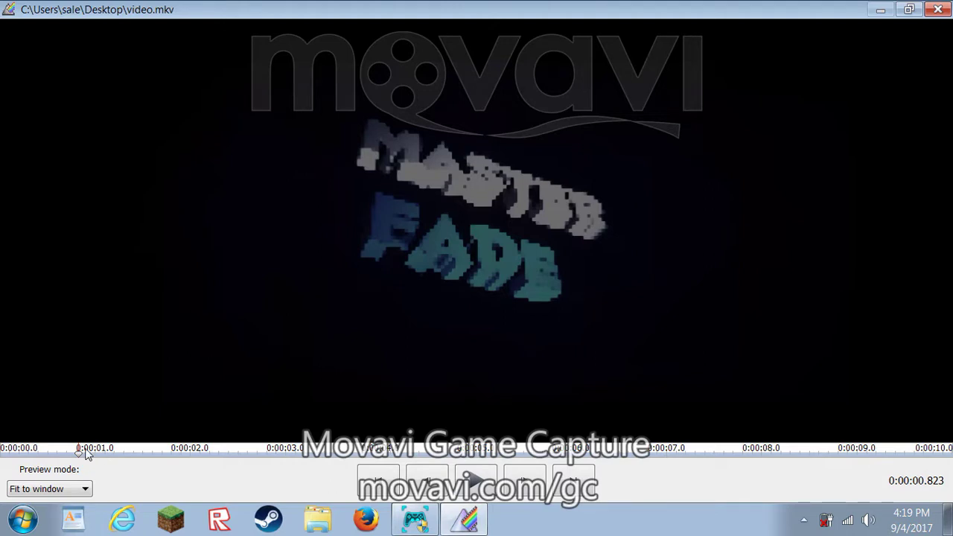
drag(86, 454, 2, 466)
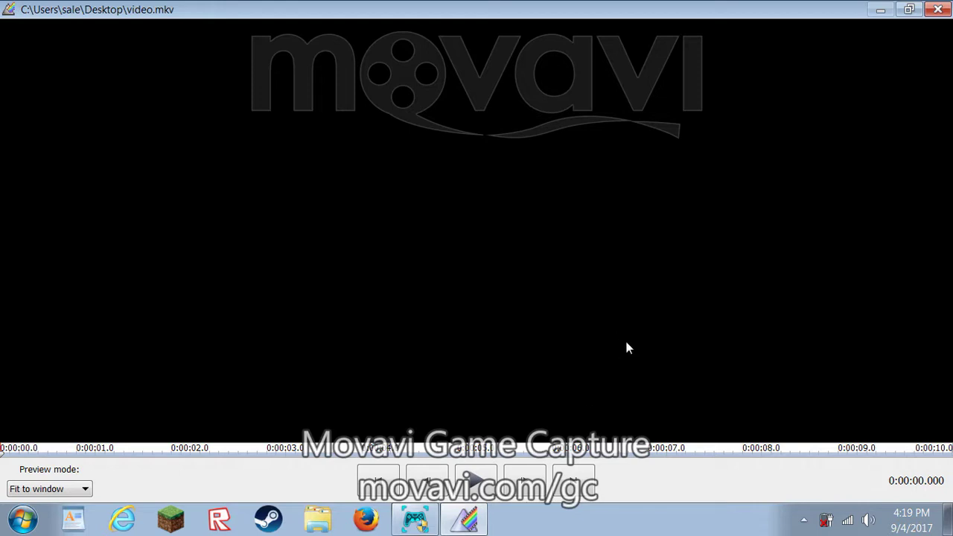
click(476, 482)
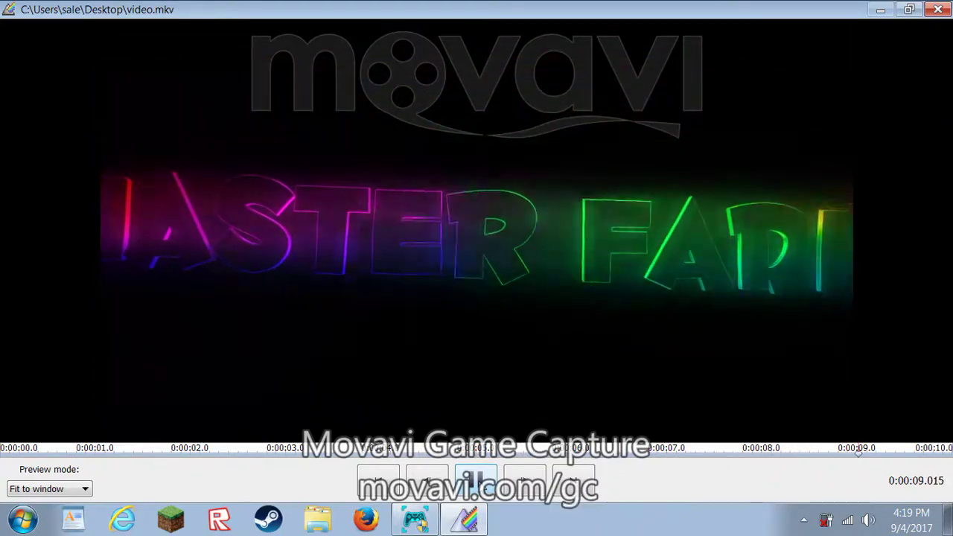
click(588, 295)
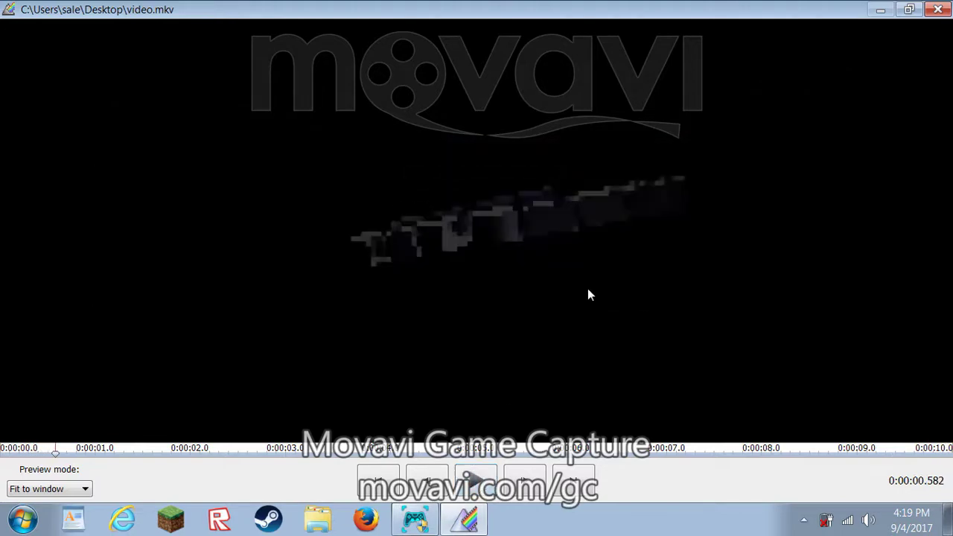
click(935, 9)
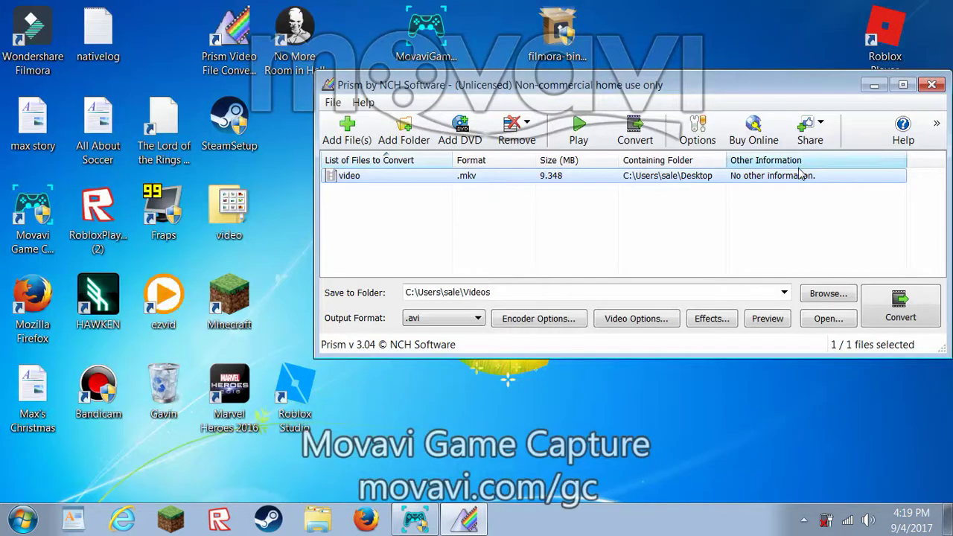
Step: Close Prism and restore Movavi Game Capture, its recording still running at 5:41
click(939, 82)
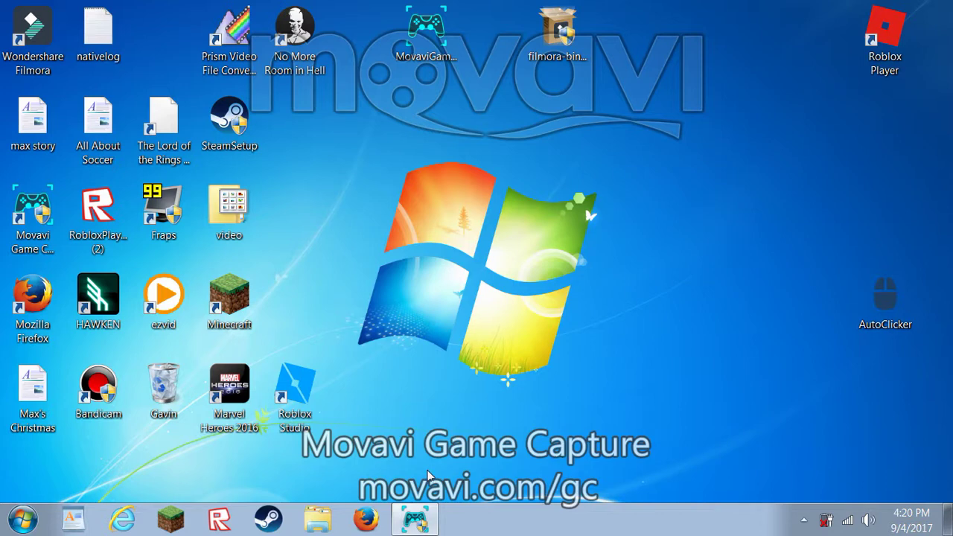
mouse_move(415, 520)
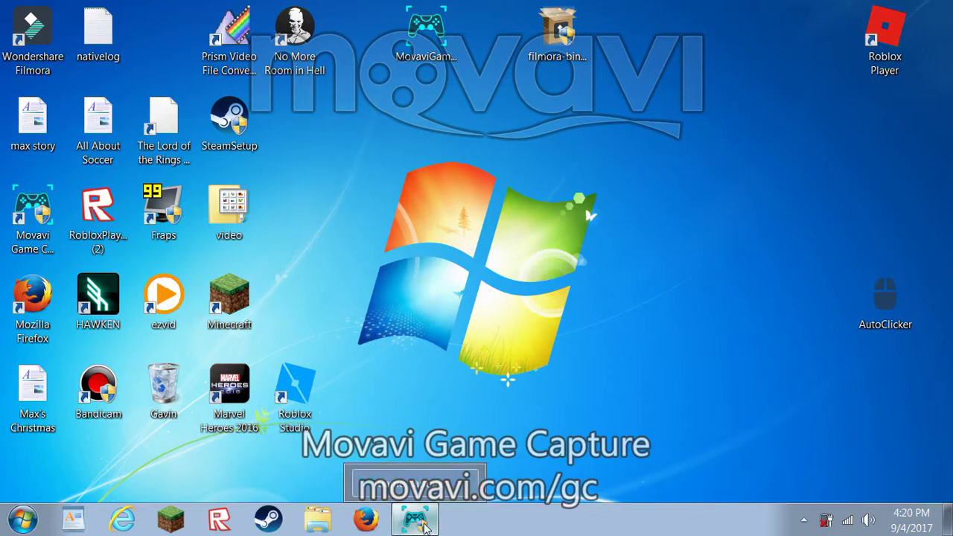
click(422, 525)
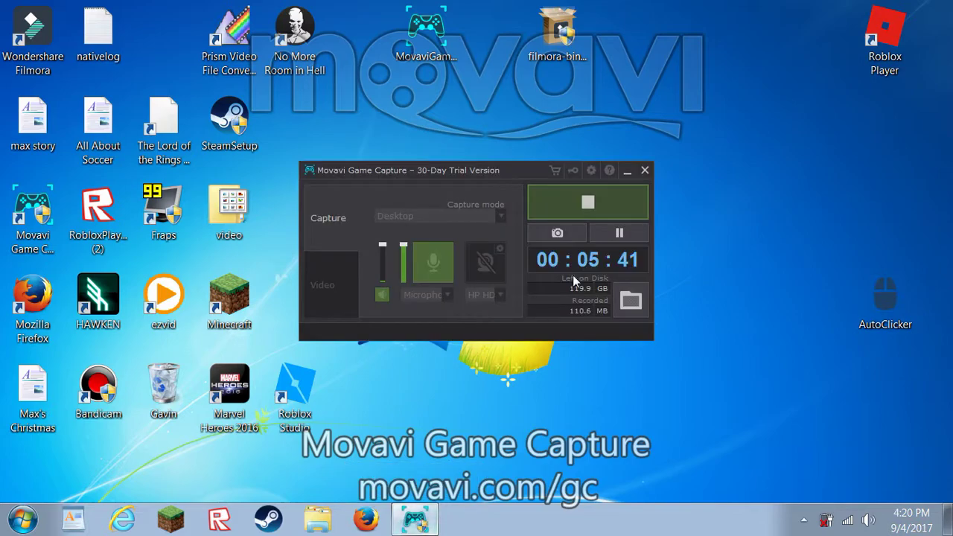